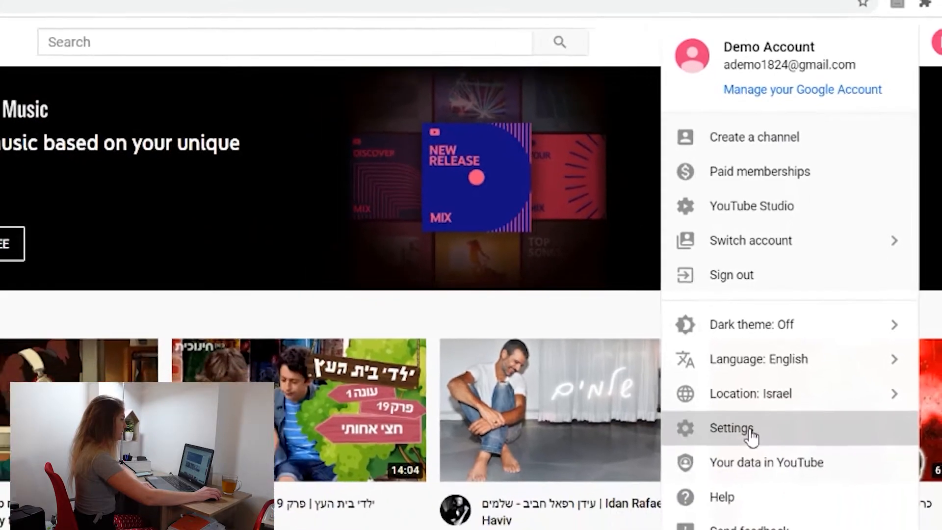
Step: Create a YouTube channel under the signed-in account's own name from account settings
left_click(735, 502)
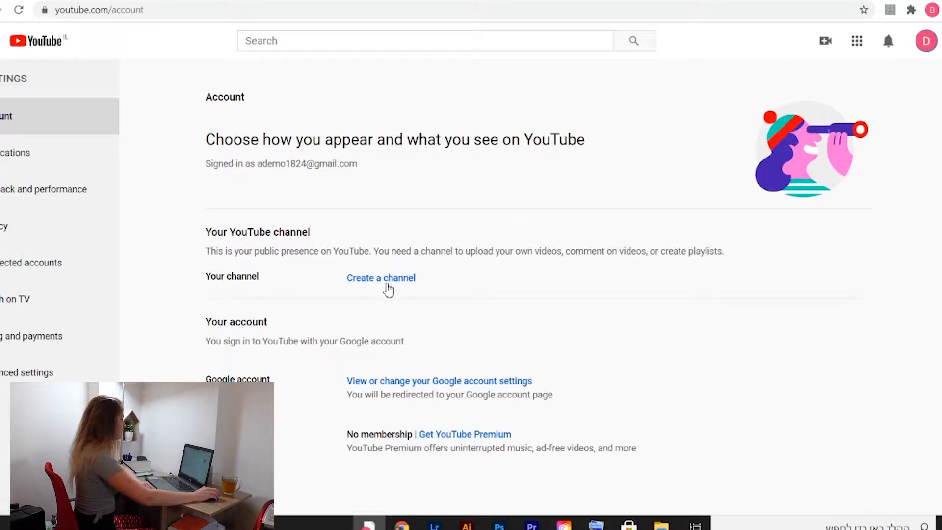
left_click(387, 284)
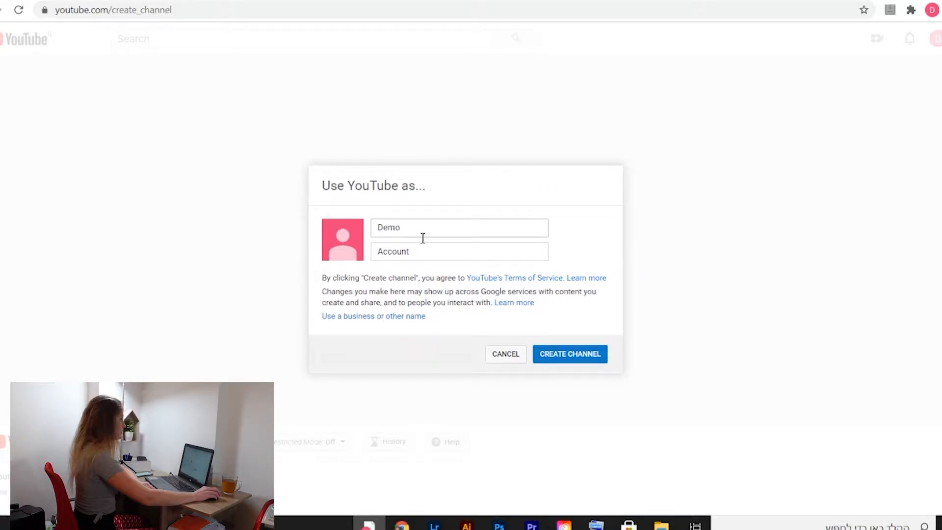
left_click(571, 357)
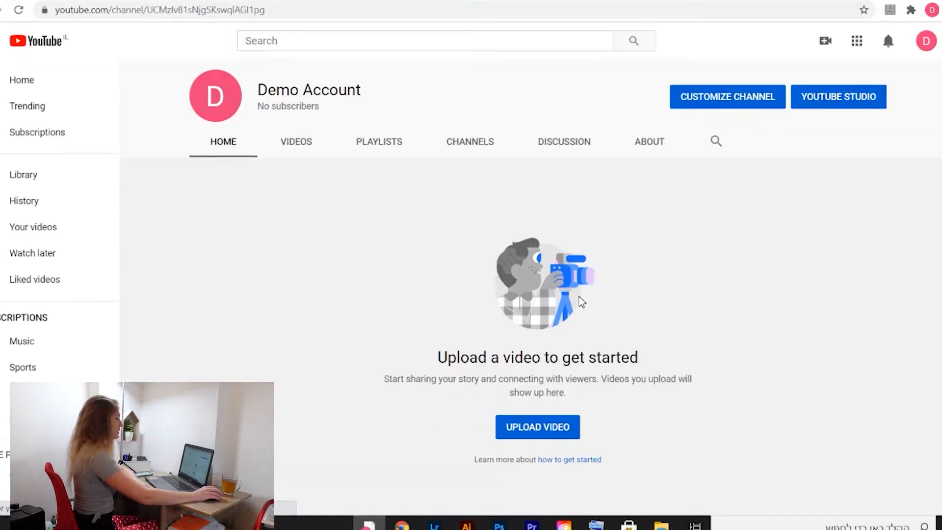
left_click(927, 42)
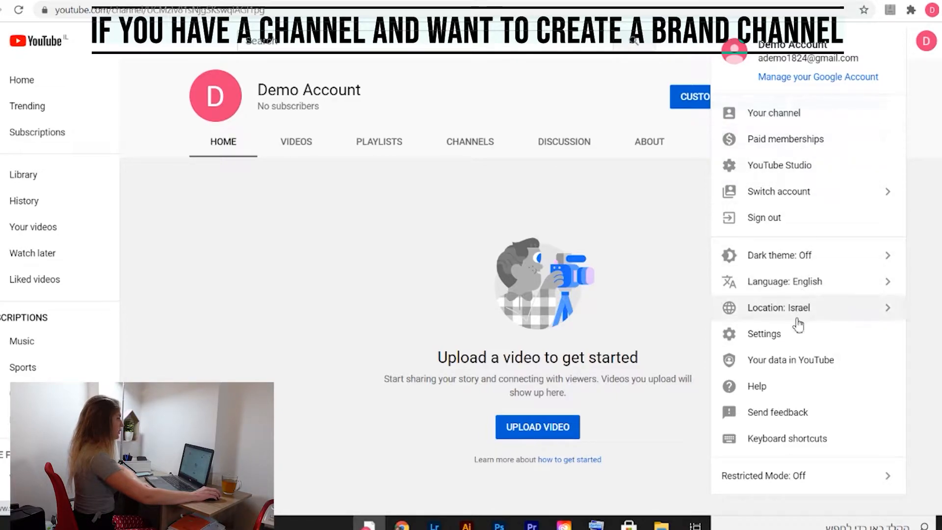
Step: From account settings, begin creating an additional Brand Account channel
left_click(771, 334)
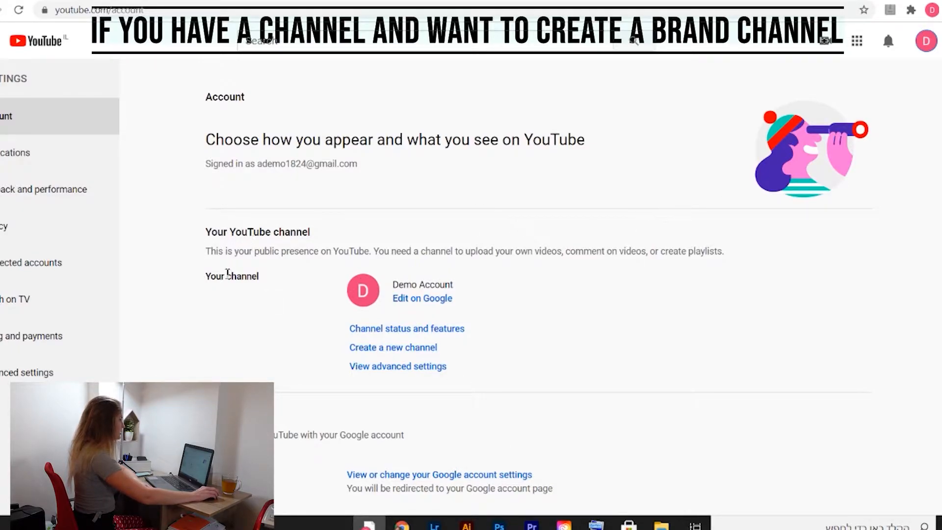
left_click(396, 352)
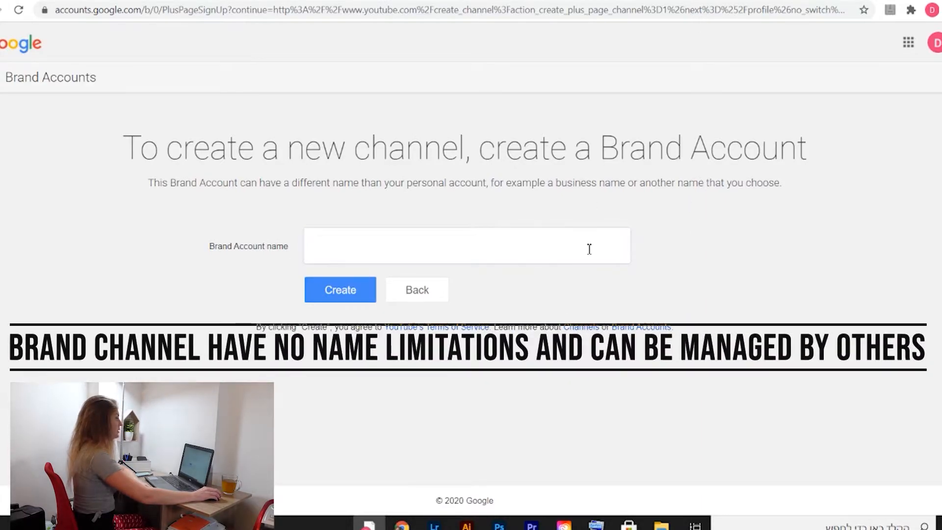
Step: Name the new Brand Account 'Awesome mom' and create it
left_click(325, 242)
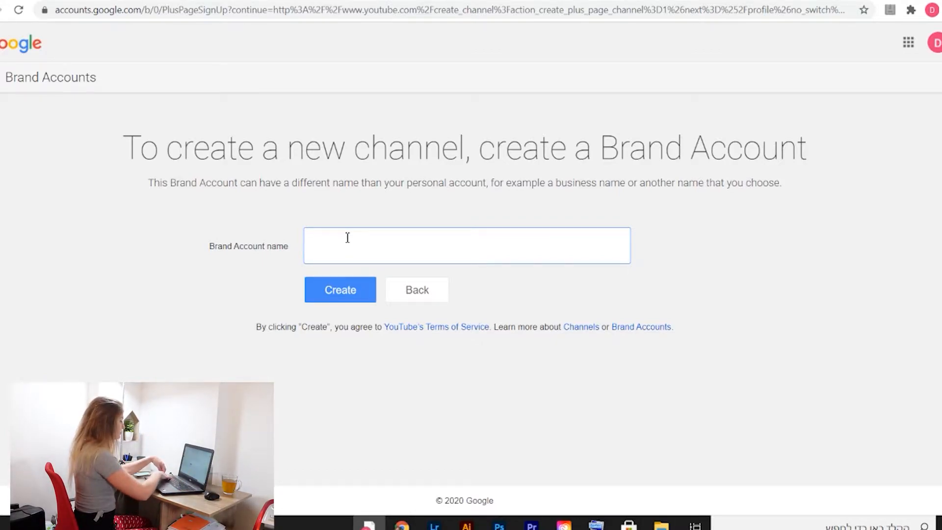
type("wesome")
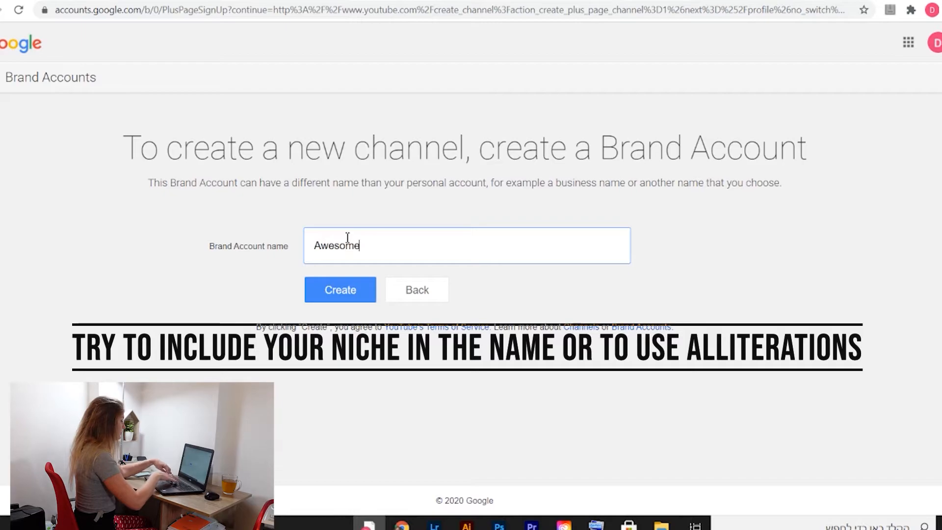
type(" mom")
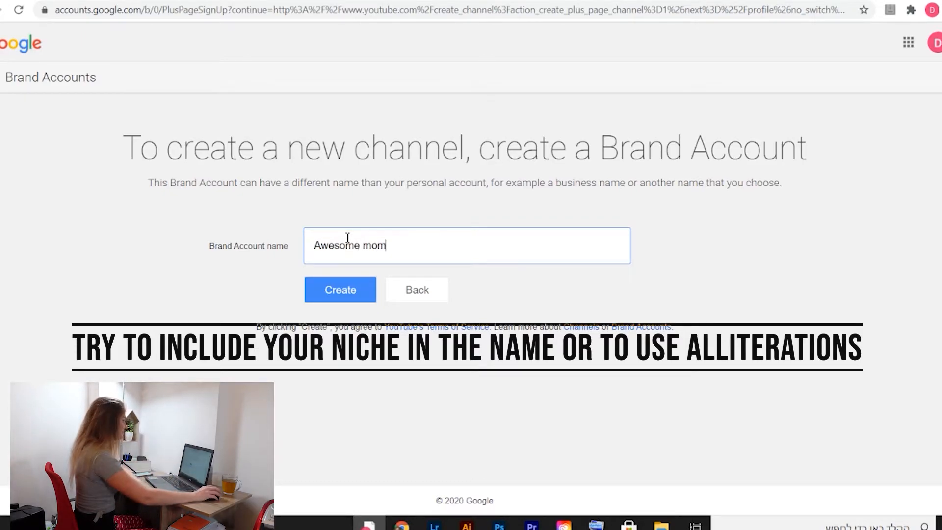
left_click(348, 297)
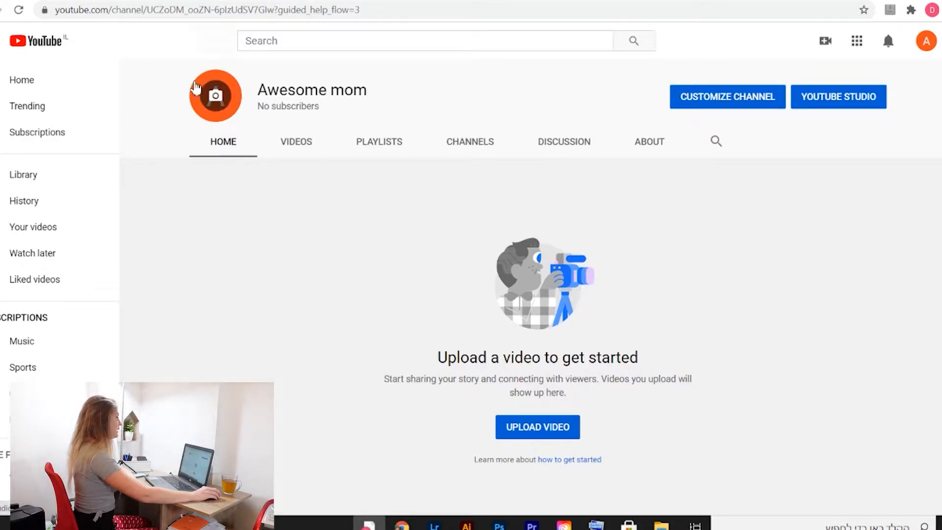
Step: Load the A7R00942 photo as the Awesome mom channel's profile picture
left_click(212, 105)
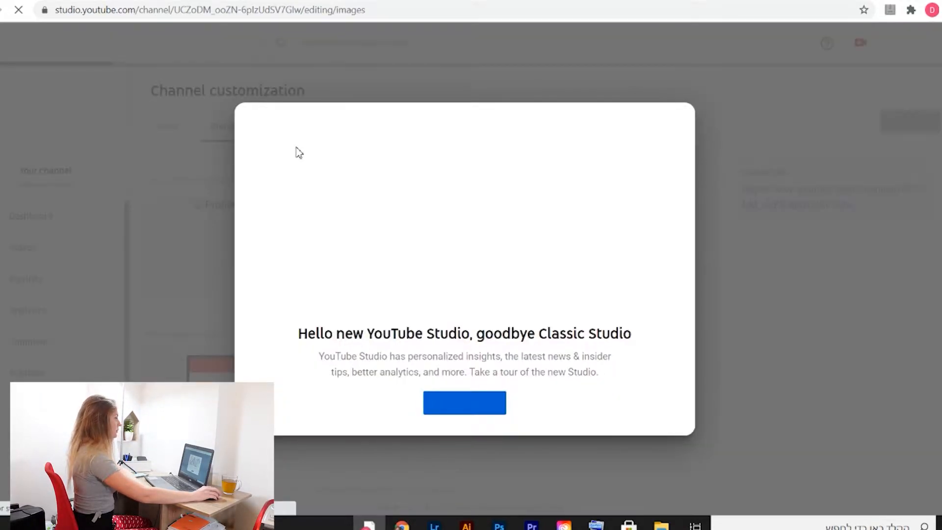
left_click(759, 393)
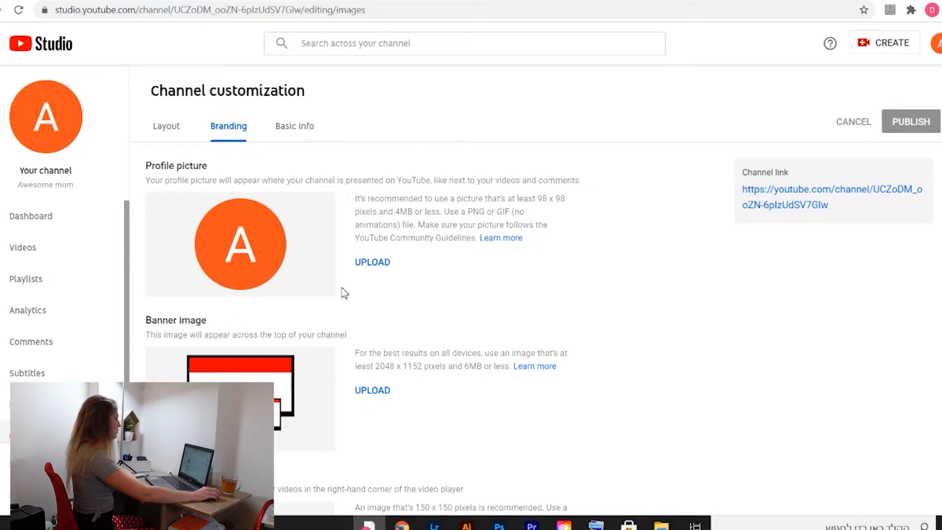
left_click(372, 263)
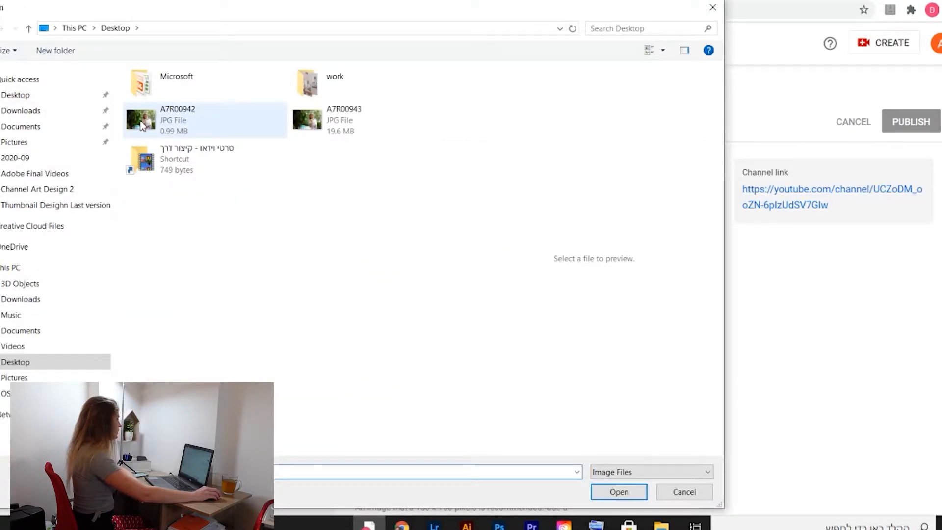
left_click(143, 125)
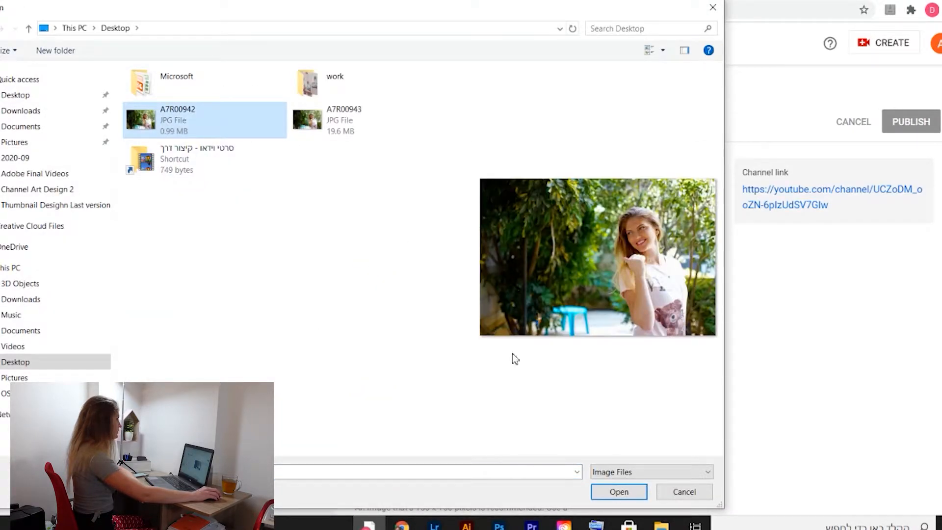
left_click(619, 492)
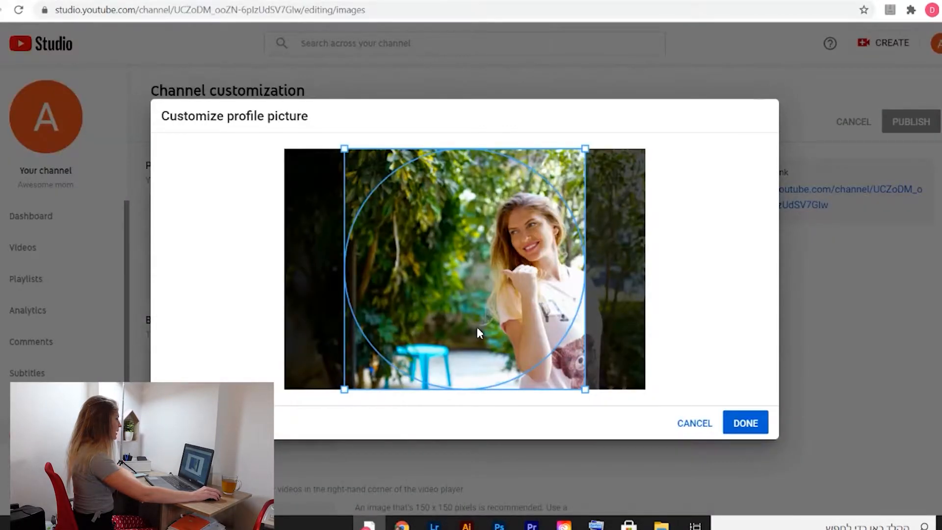
Step: Crop the profile picture tightly around the woman and apply it
left_click_drag(410, 243, 479, 259)
left_click_drag(404, 148, 432, 198)
left_click_drag(645, 389, 602, 347)
left_click_drag(547, 295, 561, 298)
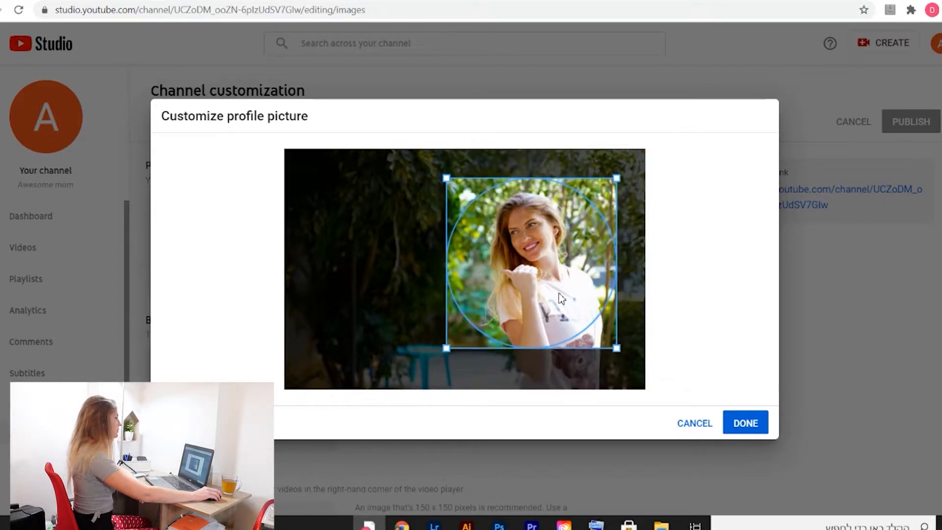
left_click(744, 425)
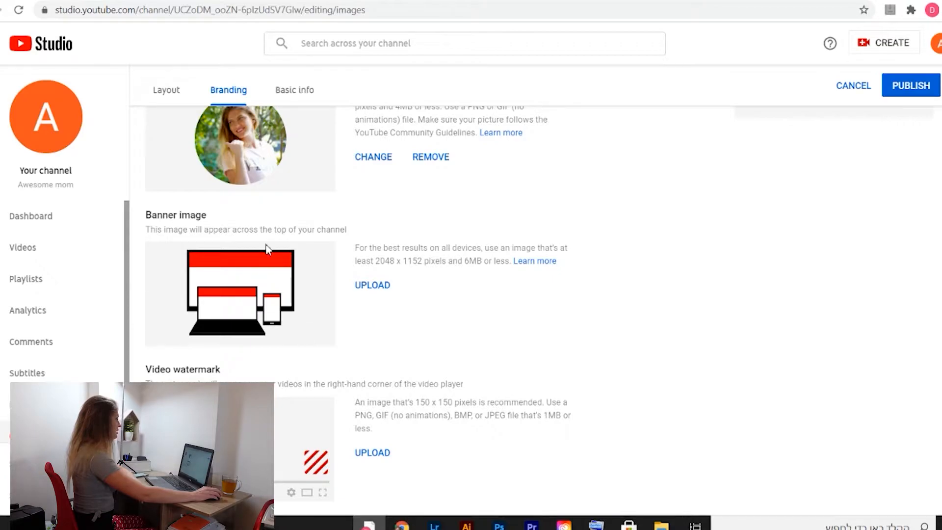
left_click(374, 290)
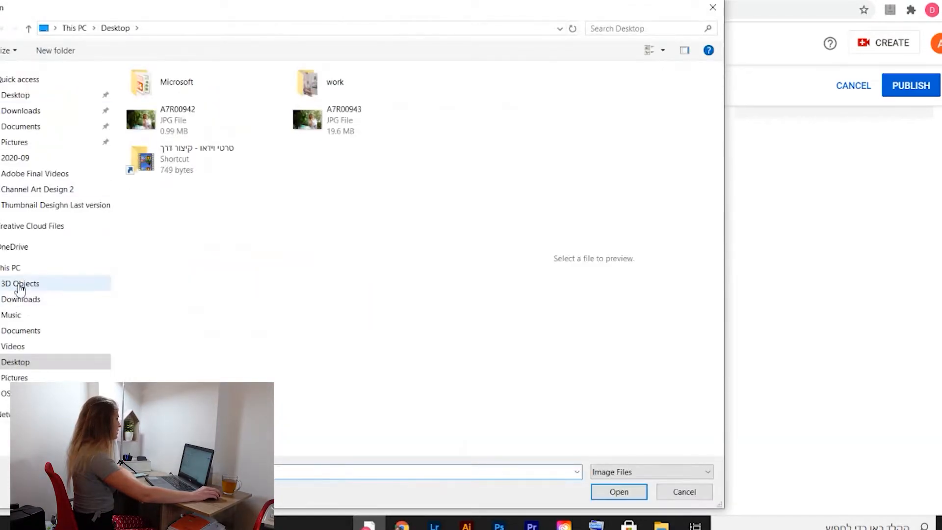
left_click(22, 300)
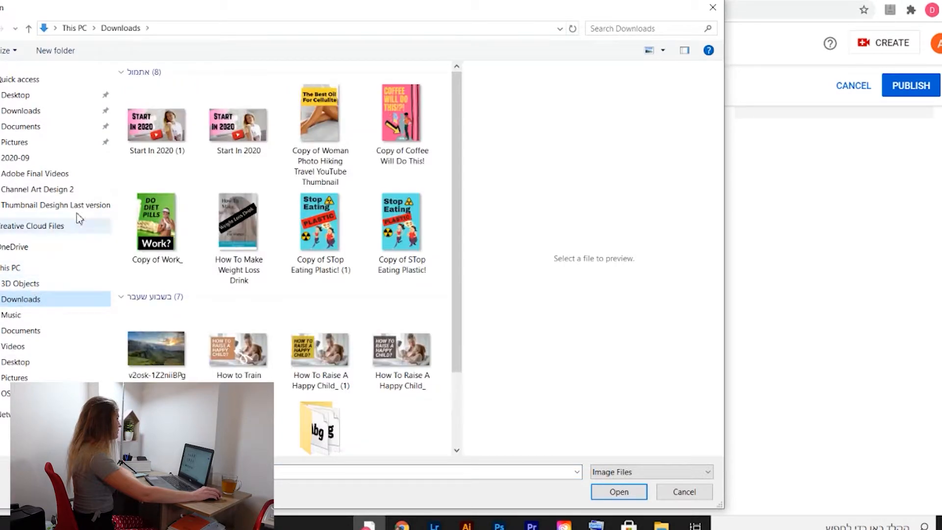
scroll(378, 241, "down", 1)
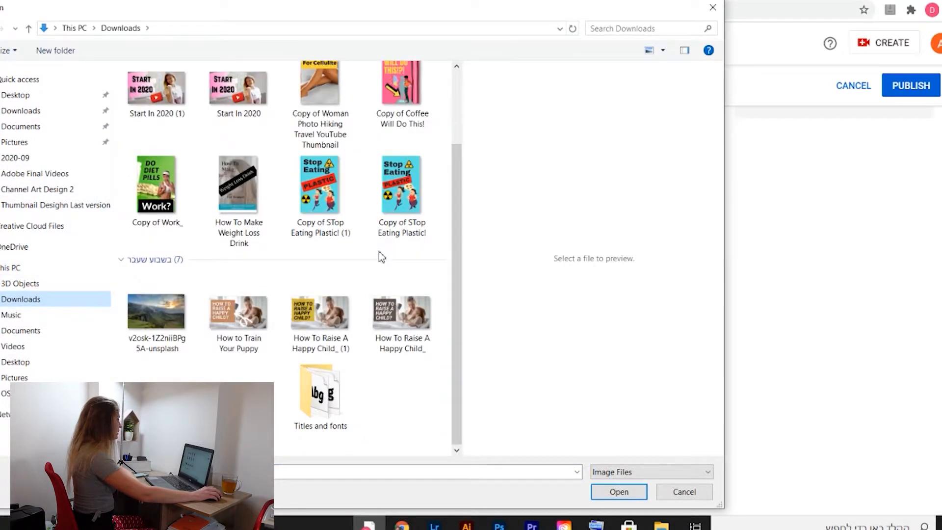
left_click(239, 396)
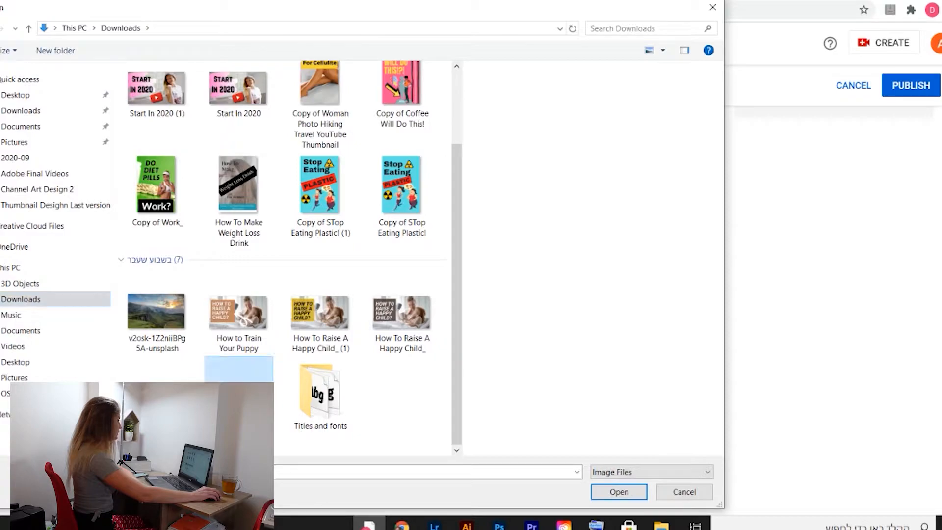
left_click(634, 494)
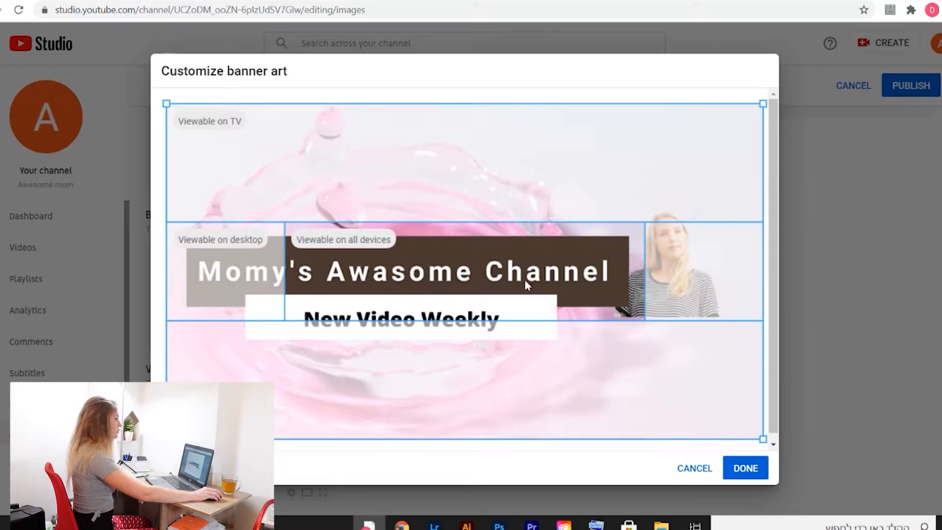
mouse_move(763, 104)
left_mouse_down()
mouse_move(749, 120)
mouse_move(725, 121)
mouse_move(760, 105)
mouse_move(738, 127)
mouse_move(775, 104)
left_mouse_up()
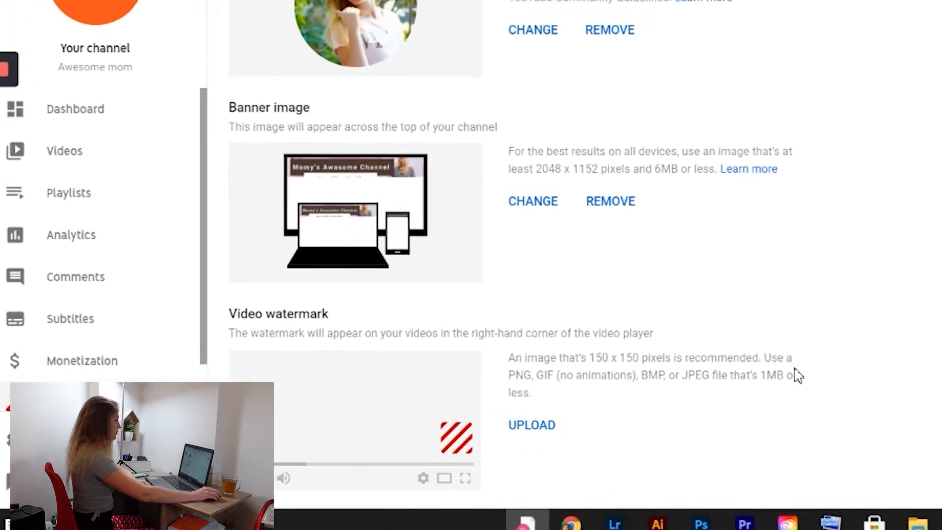
Step: Re-upload the pink channel banner image
left_click(499, 439)
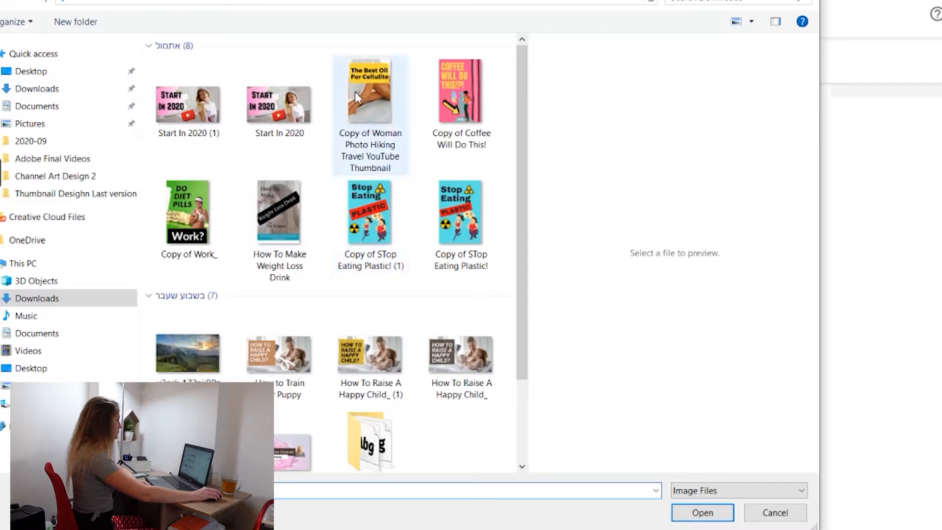
scroll(422, 262, "down", 1)
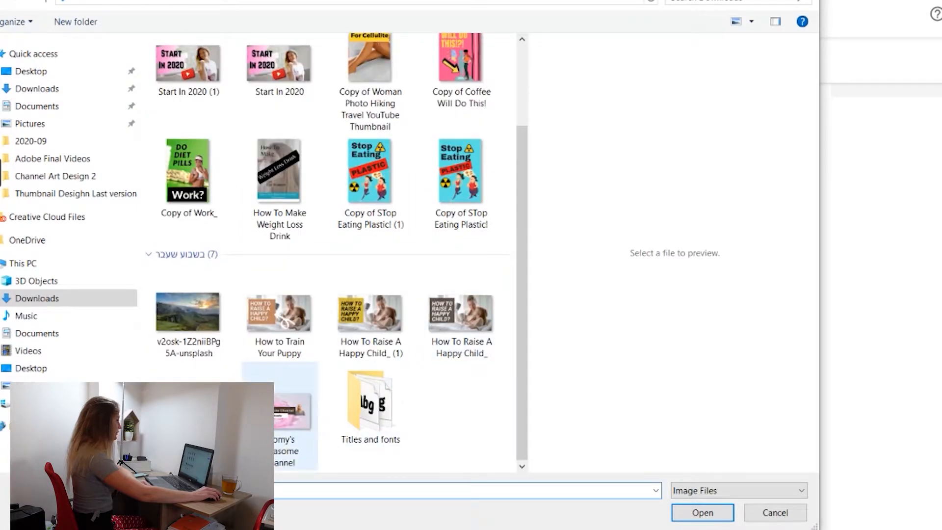
left_click(282, 411)
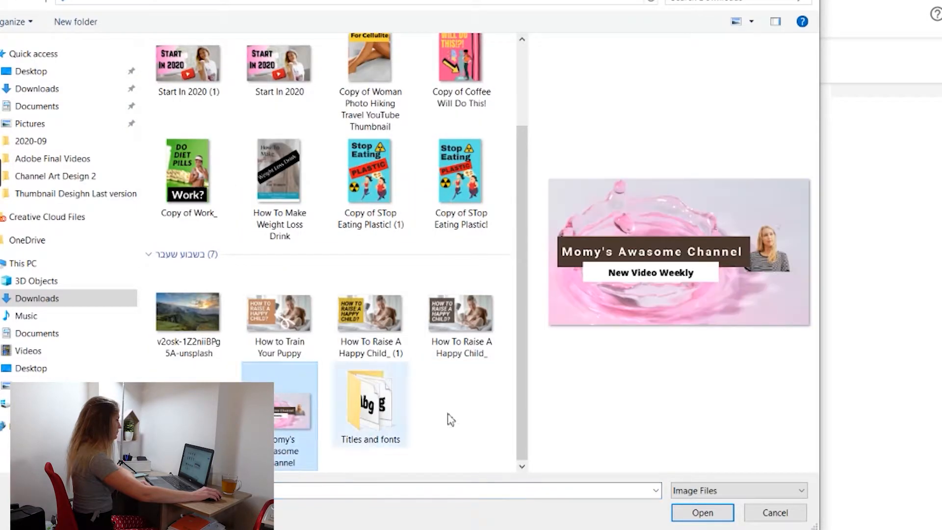
left_click(704, 513)
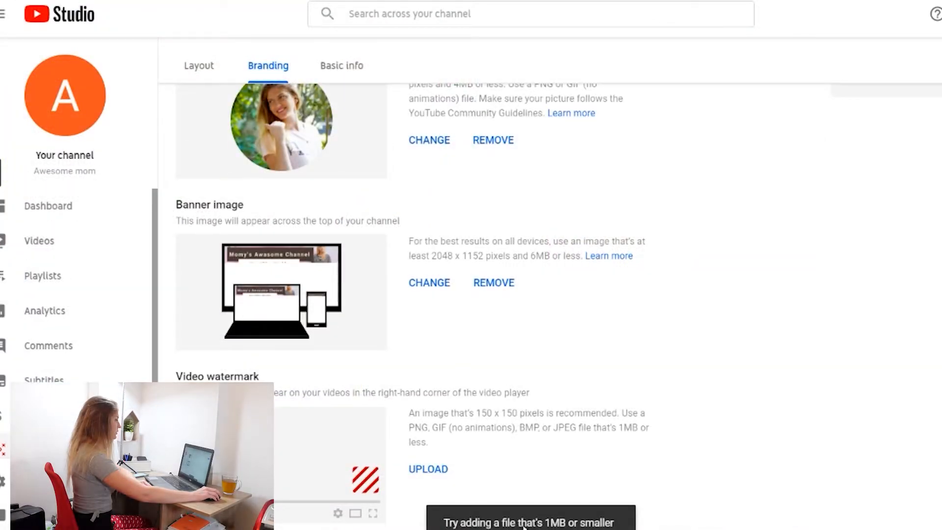
Step: Add the Copy of Coffee Will Do This! image as watermark, cropped around the standing woman
left_click(431, 470)
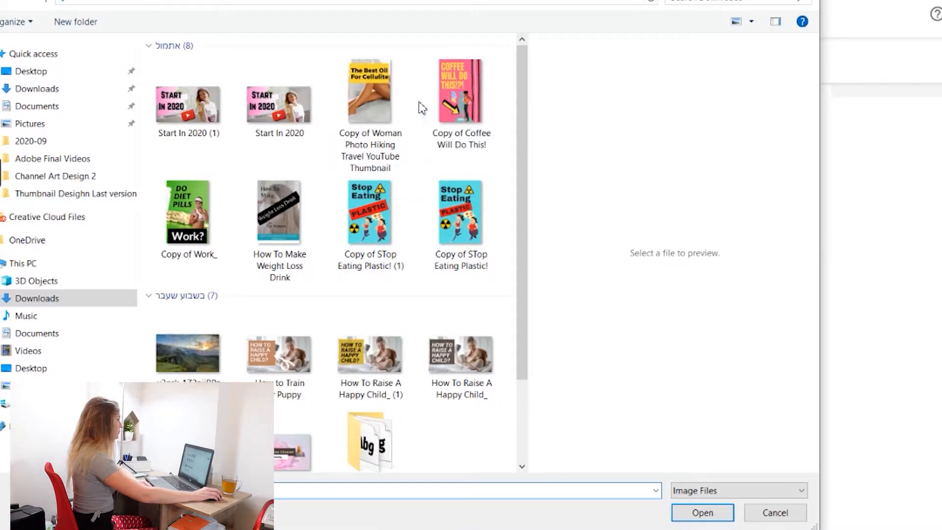
left_click(461, 96)
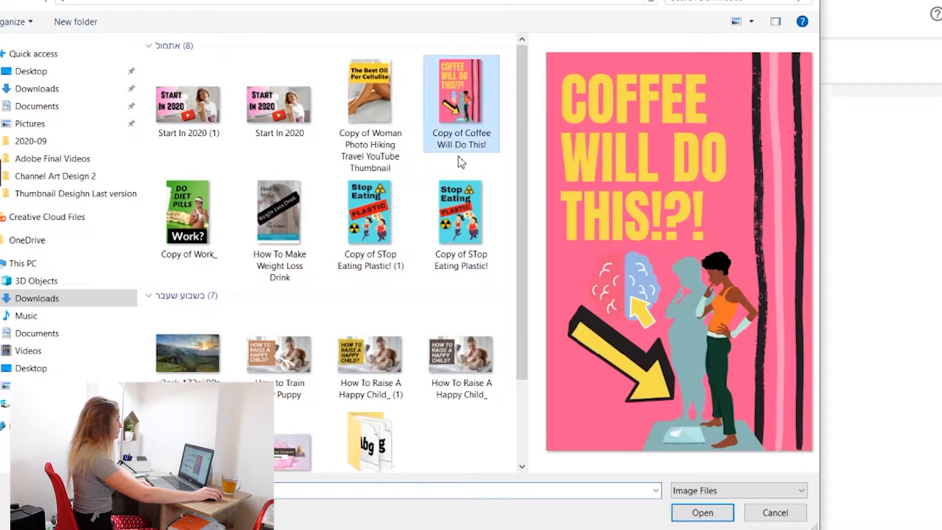
left_click(703, 511)
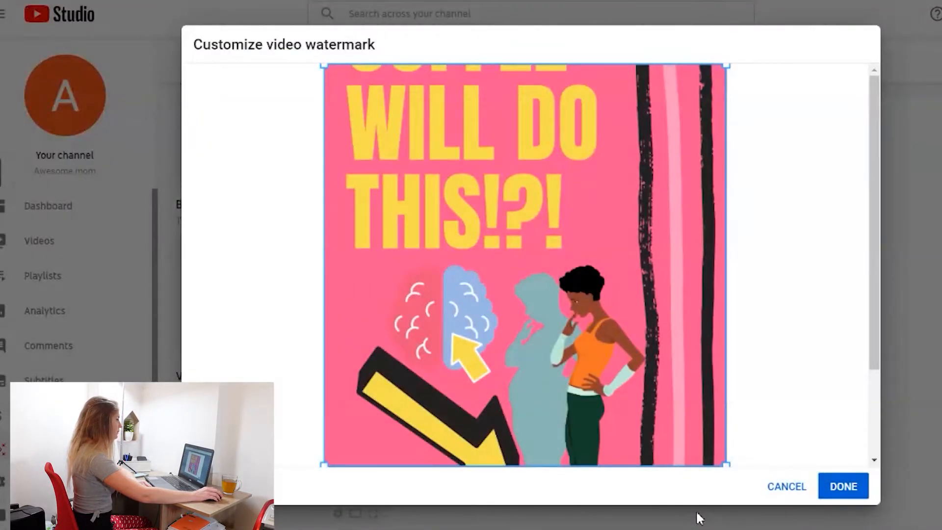
left_click_drag(727, 68, 553, 238)
left_click_drag(503, 362, 571, 354)
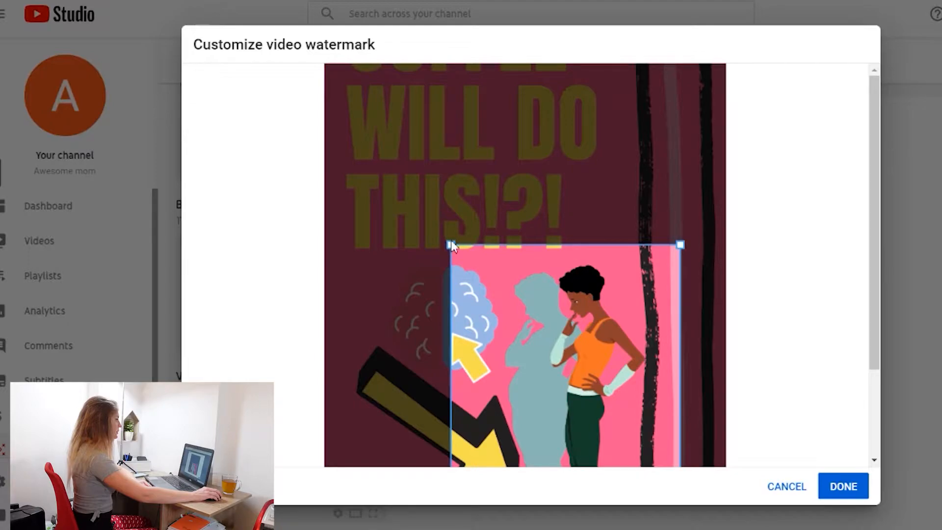
left_click_drag(451, 245, 465, 259)
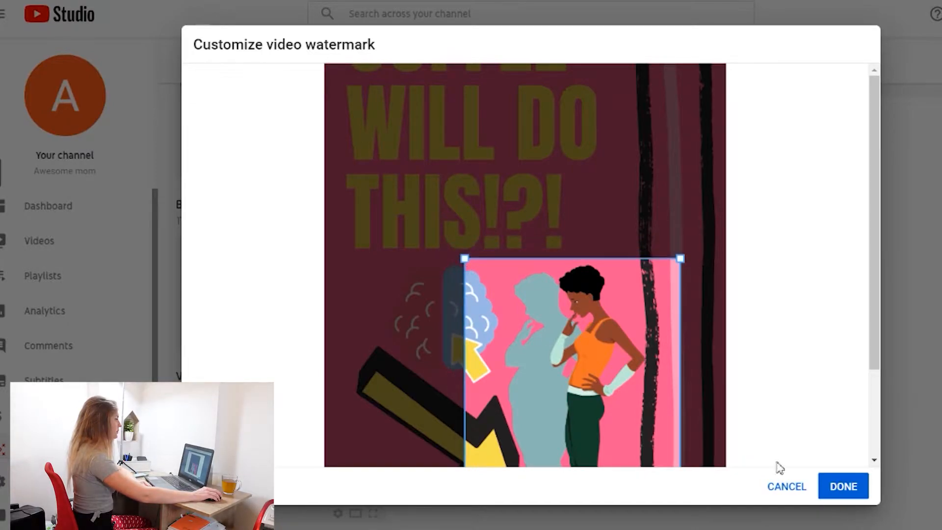
left_click(841, 486)
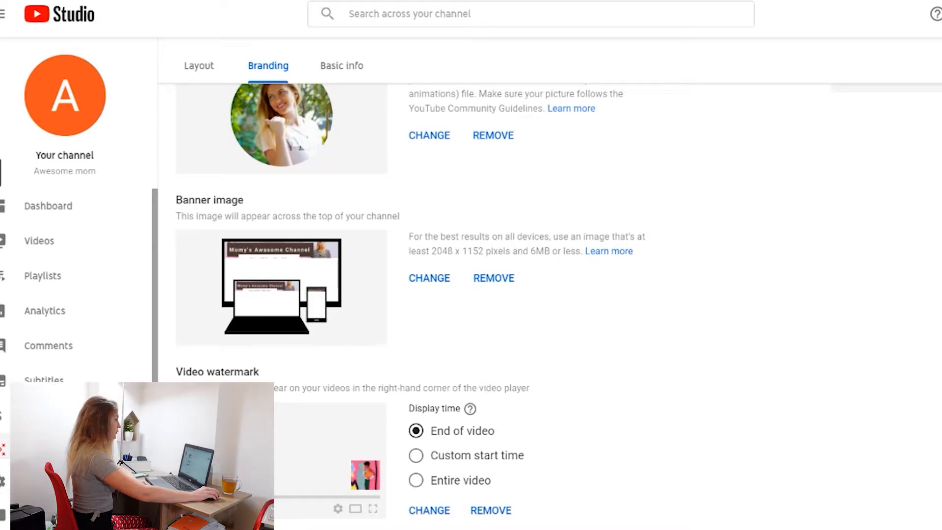
Step: Show the watermark from a custom start time of 00:05 and publish the branding changes
left_click(417, 456)
scroll(571, 445, "down", 1)
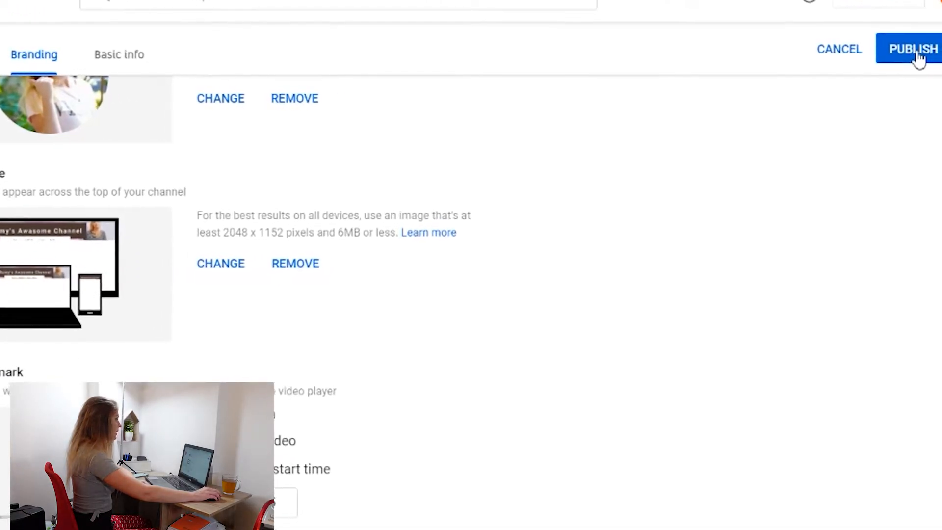
left_click(936, 54)
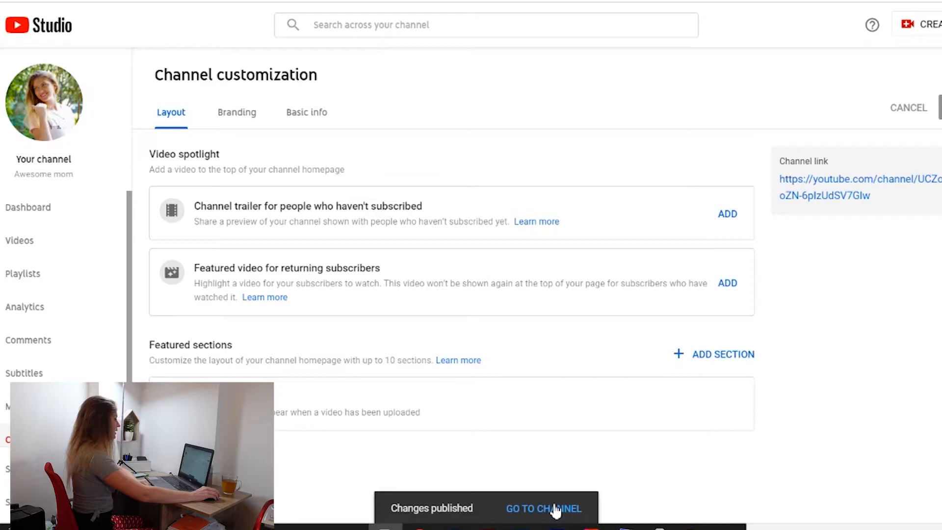
Step: View the live channel page, then return to channel customization
left_click(556, 510)
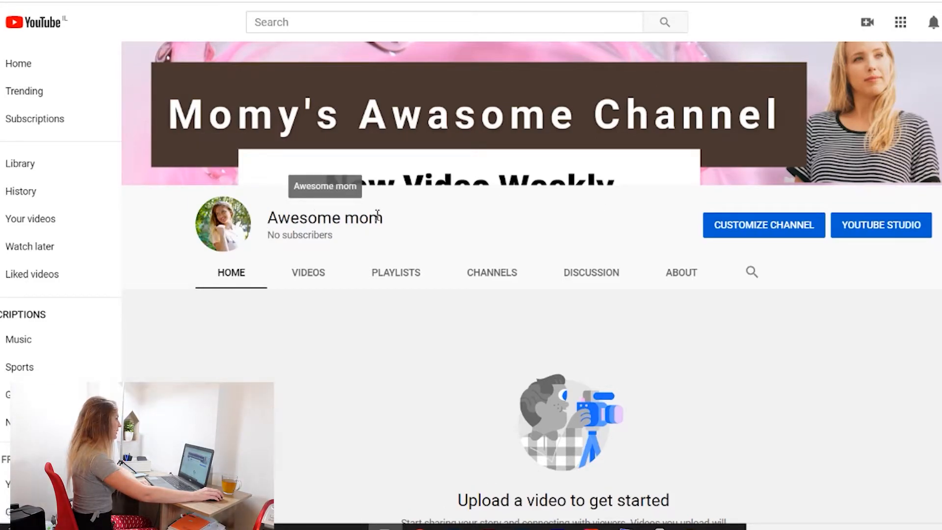
scroll(826, 319, "down", 3)
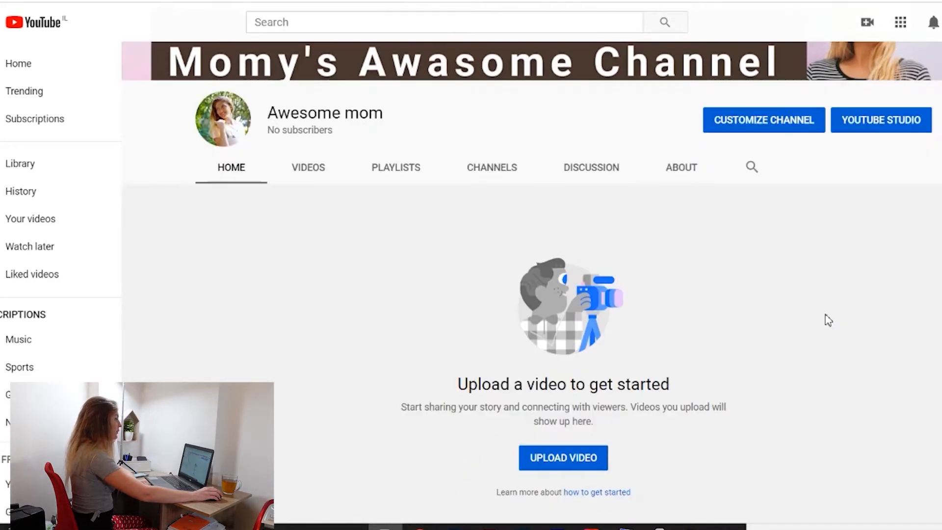
scroll(826, 320, "up", 3)
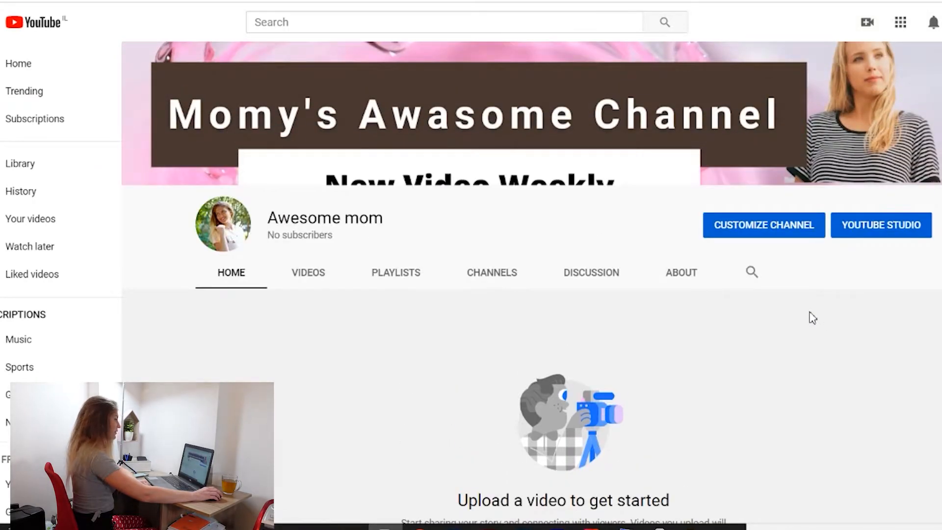
scroll(808, 317, "down", 1)
left_click(775, 161)
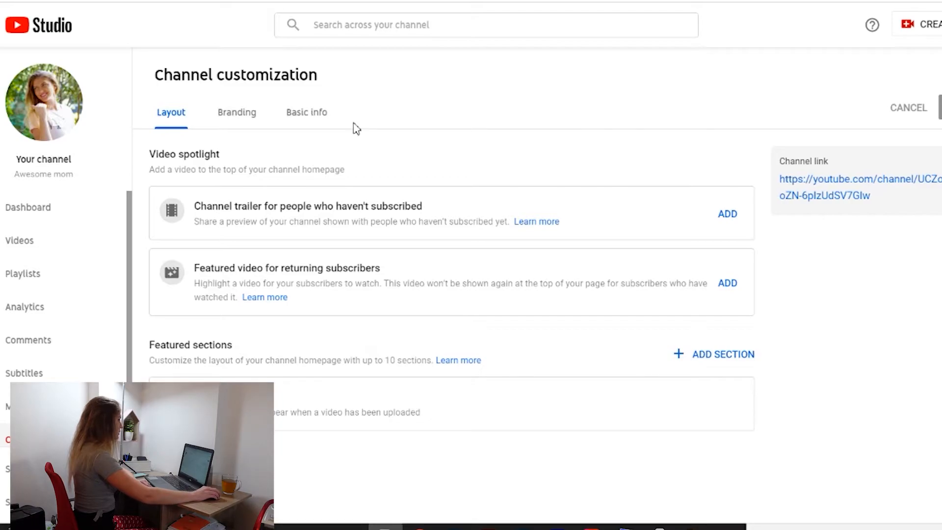
Step: Switch to Basic info and place the cursor in the empty Channel description box
left_click(307, 118)
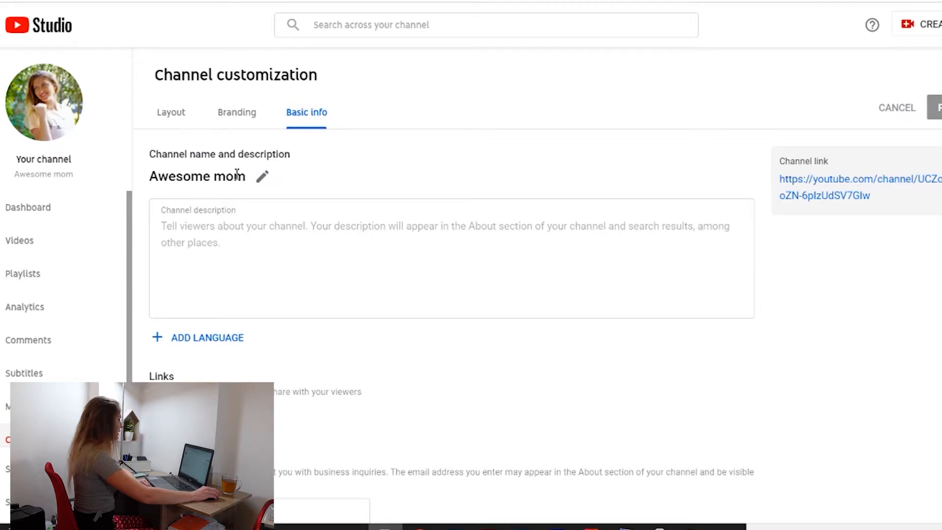
left_click(167, 228)
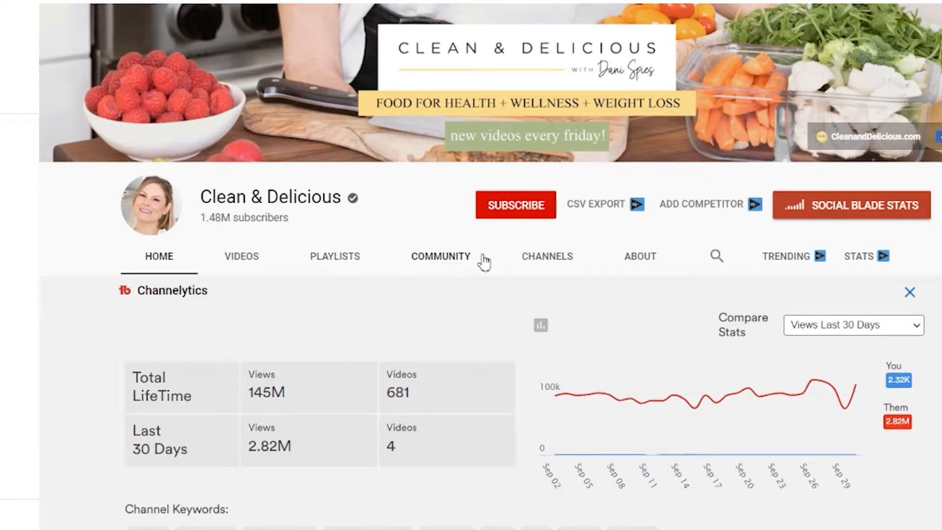
Step: Read through the Clean & Delicious channel's About description and links for reference
left_click(640, 258)
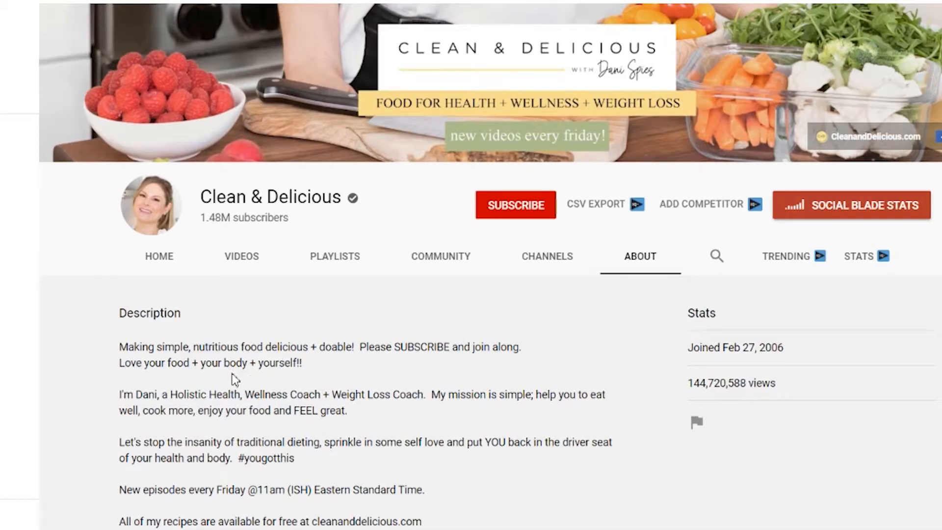
scroll(211, 377, "down", 2)
scroll(209, 365, "down", 2)
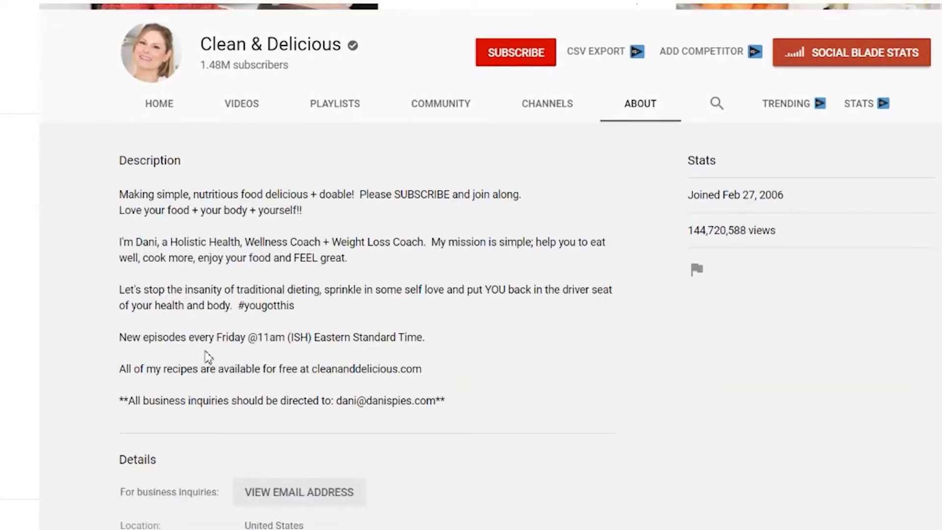
scroll(209, 357, "down", 1)
scroll(209, 353, "down", 1)
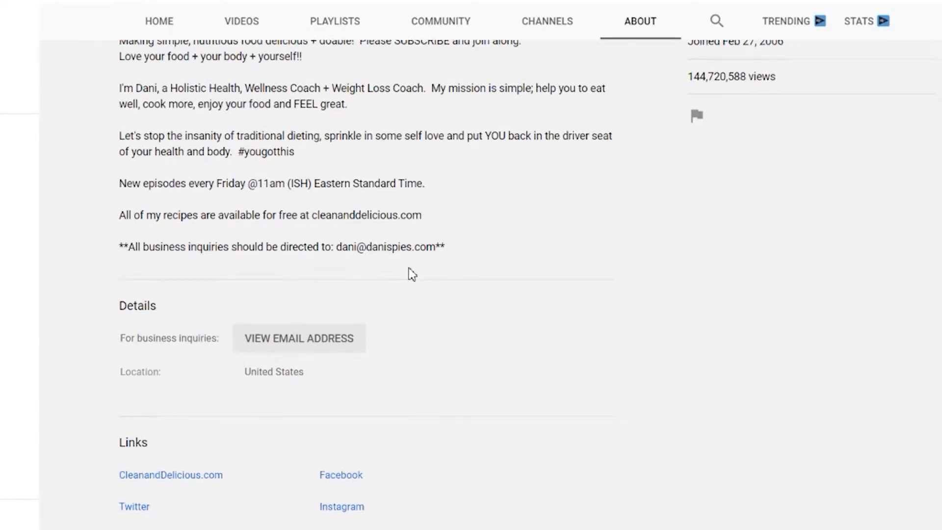
scroll(412, 274, "down", 1)
scroll(411, 274, "up", 4)
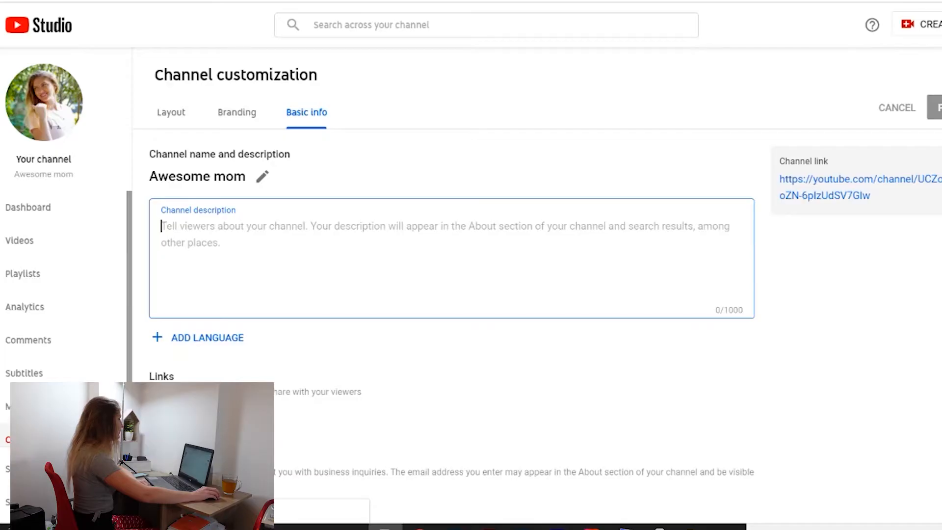
scroll(301, 370, "down", 1)
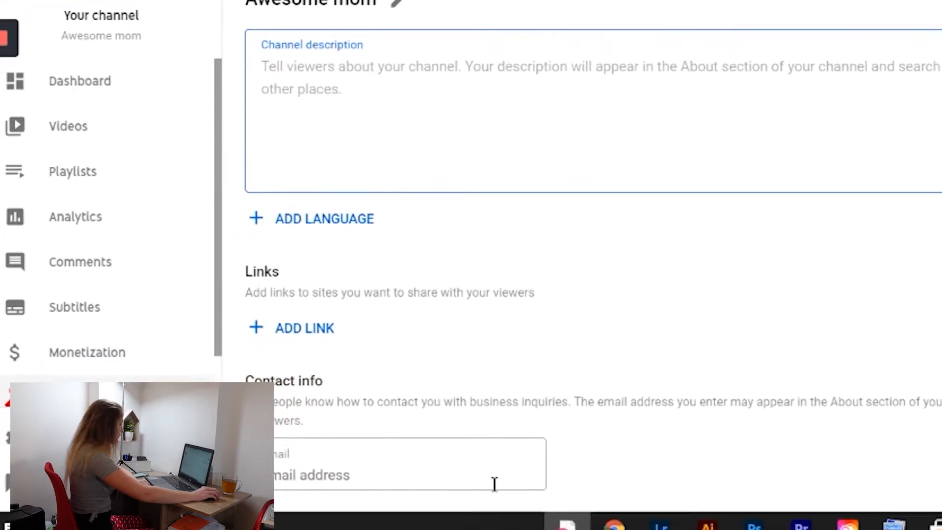
Step: Enter the business contact e-mail address in the Contact info Email field
left_click(423, 471)
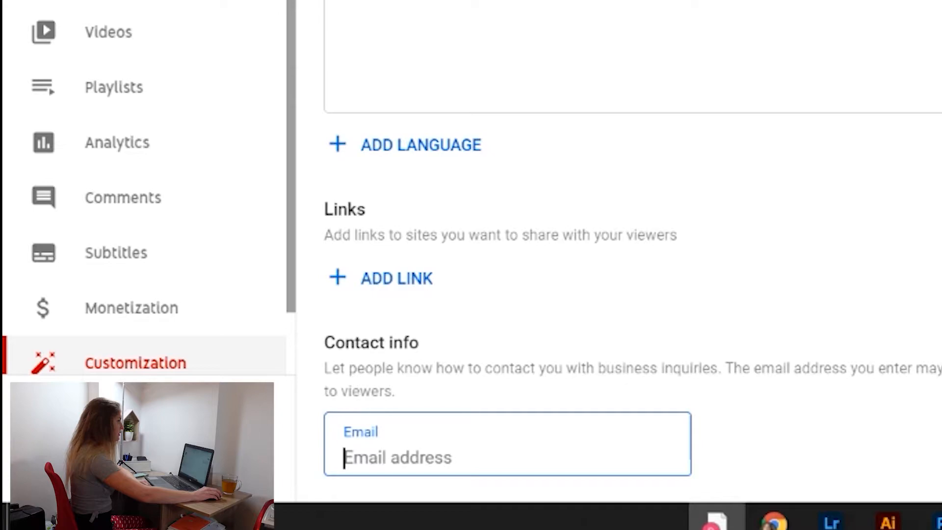
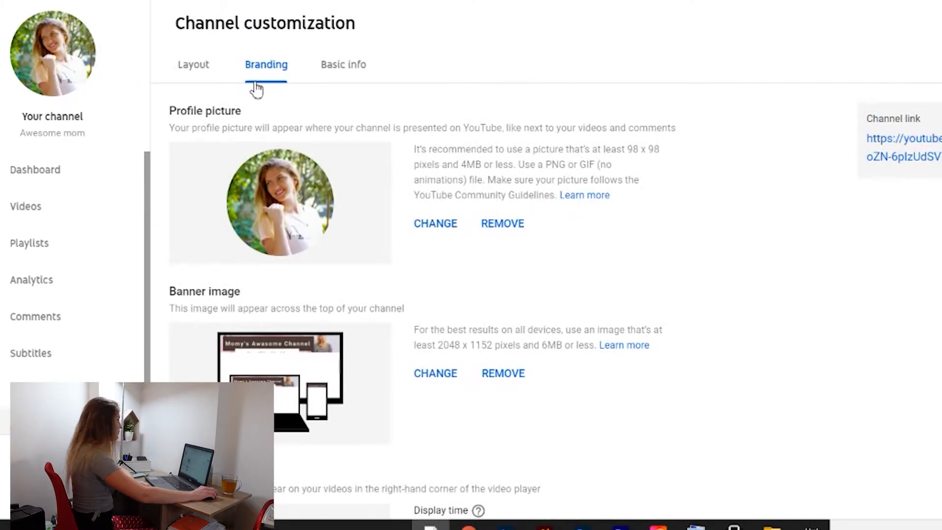
Step: Publish the Layout changes and open the Awesome mom public channel page
left_click(196, 70)
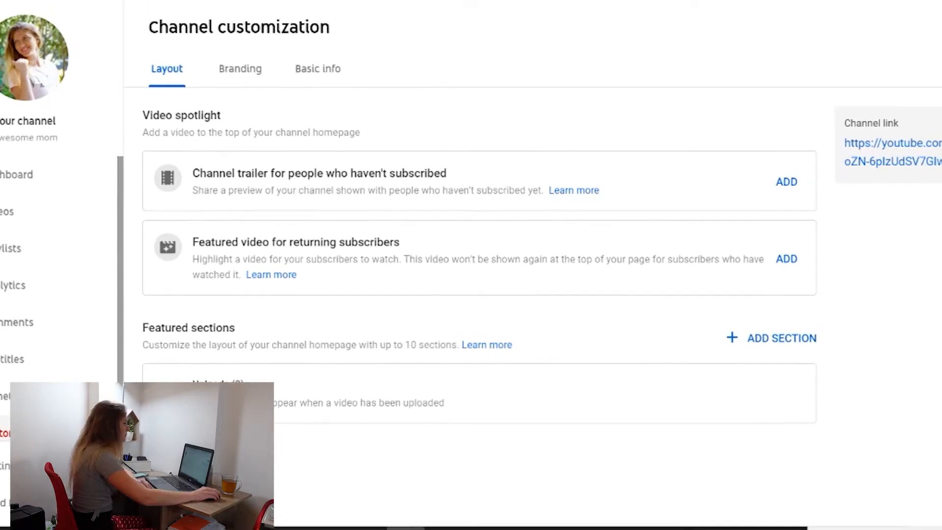
left_click(884, 97)
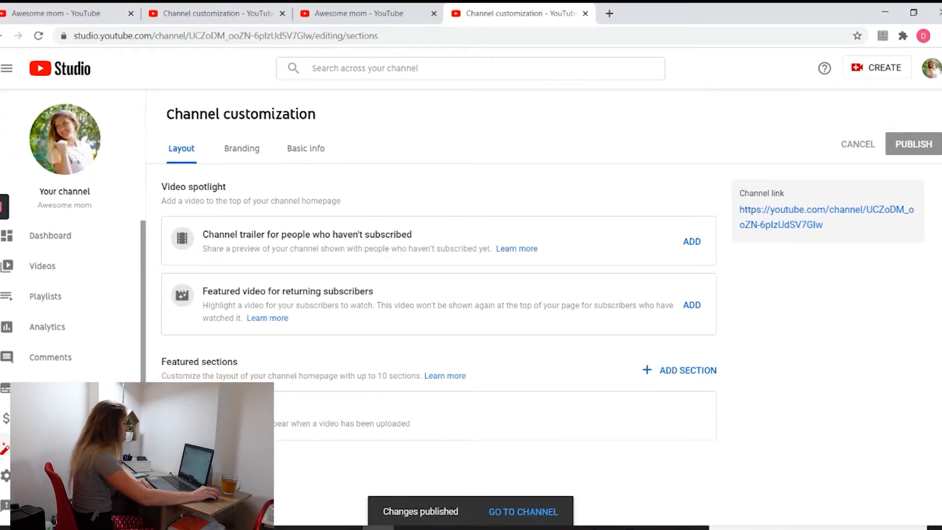
left_click(545, 511)
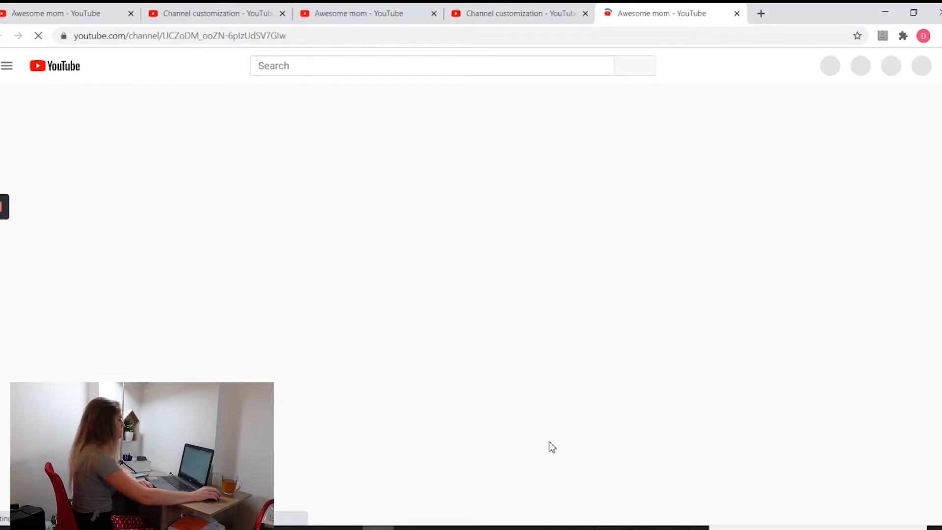
Step: In Studio Settings > Channel, choose Israel as the country of residence
left_click(832, 254)
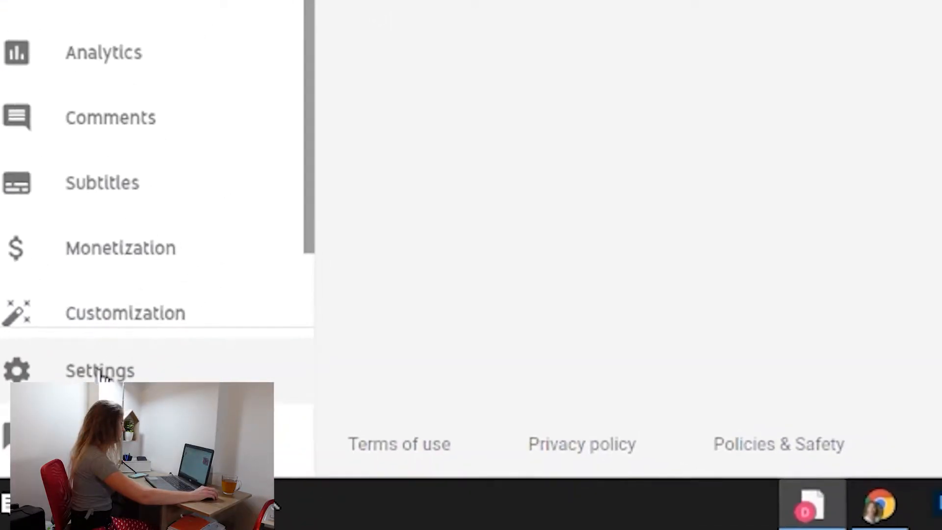
left_click(103, 370)
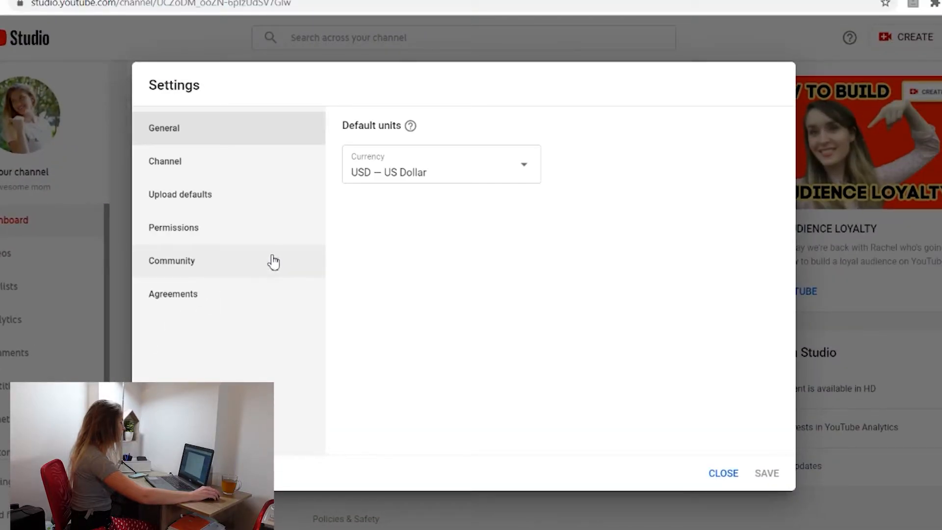
left_click(170, 166)
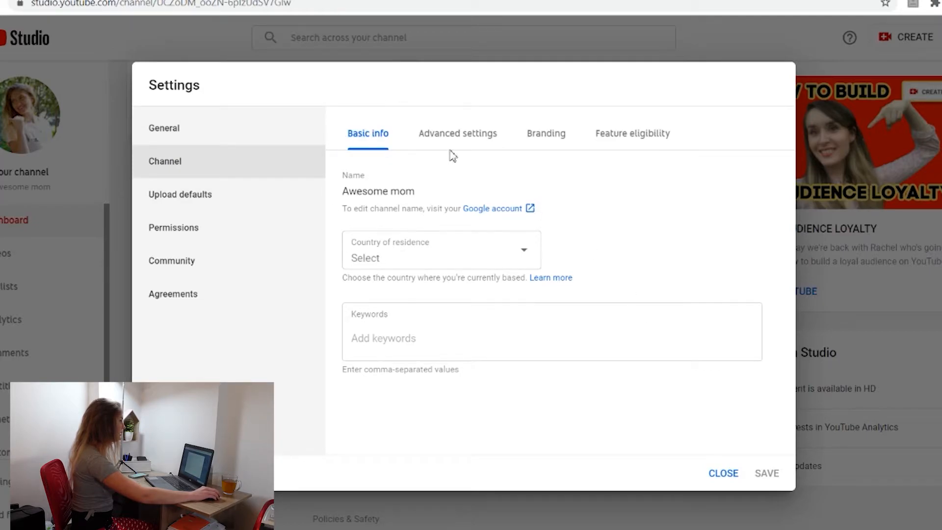
left_click(525, 256)
scroll(427, 378, "down", 10)
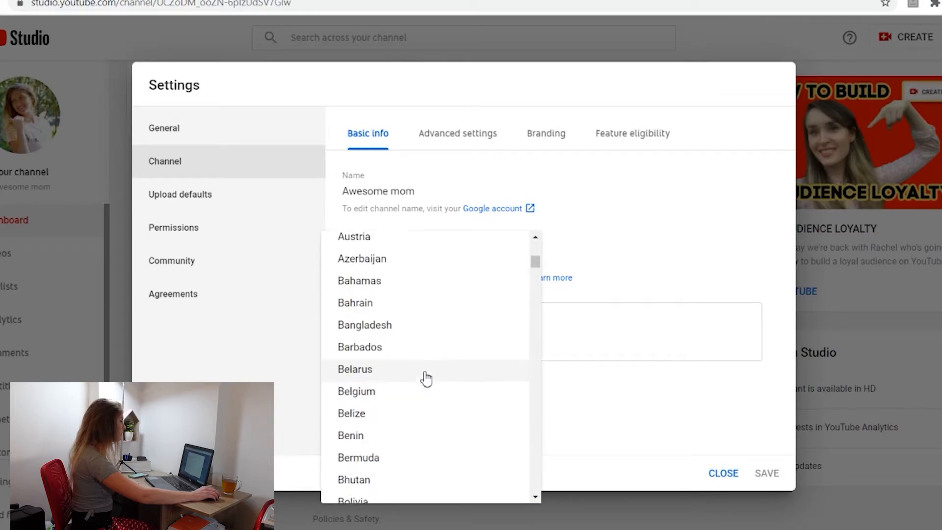
scroll(447, 348, "down", 18)
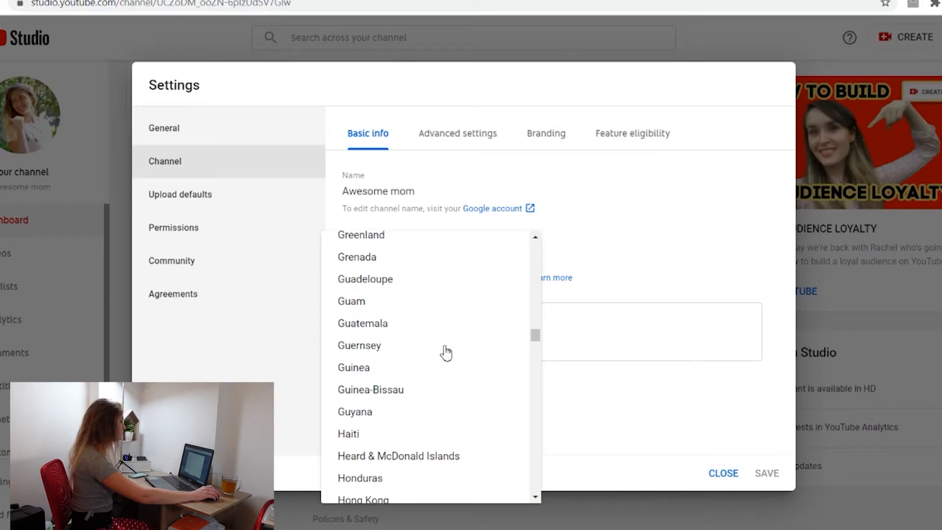
scroll(444, 351, "down", 6)
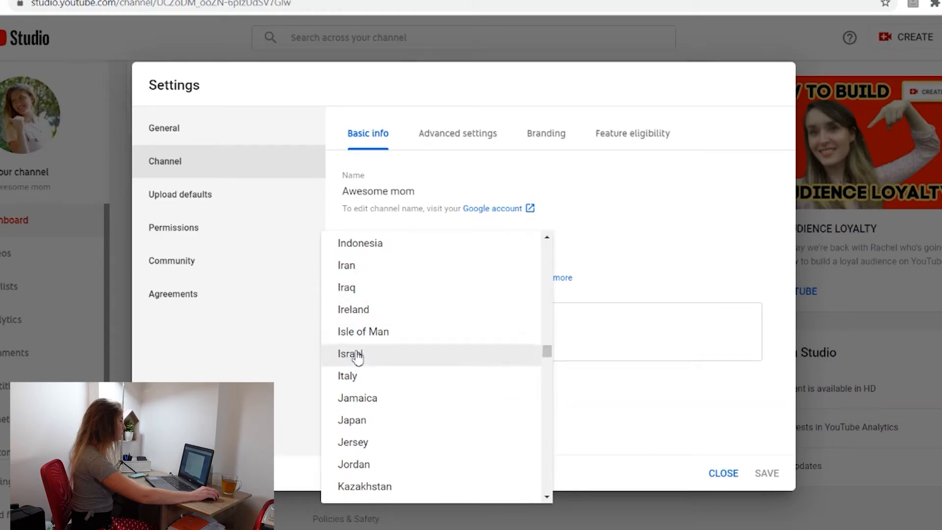
left_click(358, 353)
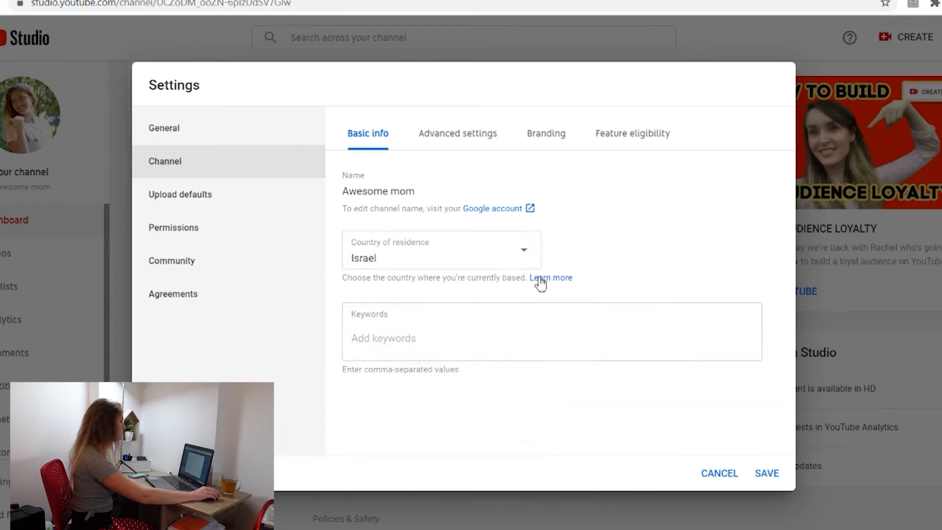
Step: Add the channel keywords 'mommy', 'mom' and 'the awesome mom'
left_click(383, 341)
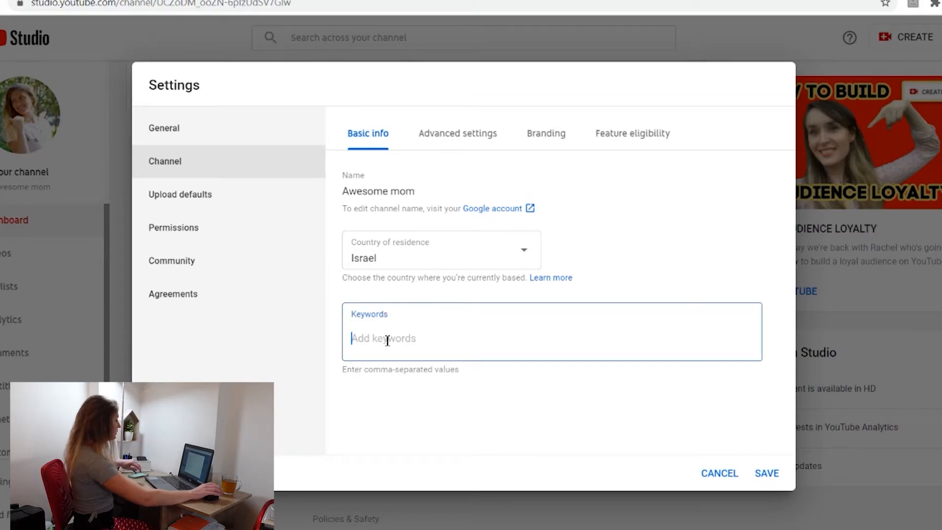
type("mommy")
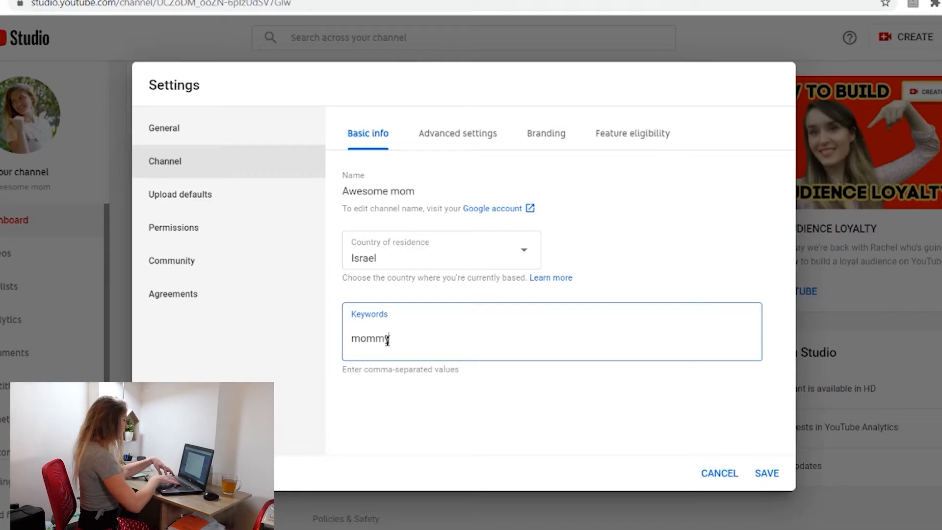
key("Return")
type("mom")
key("Return")
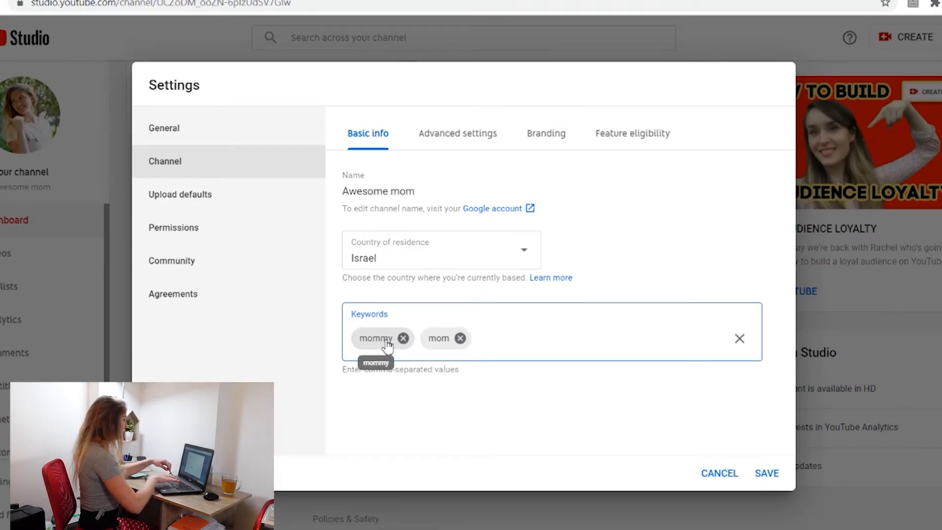
type("the awesome mom")
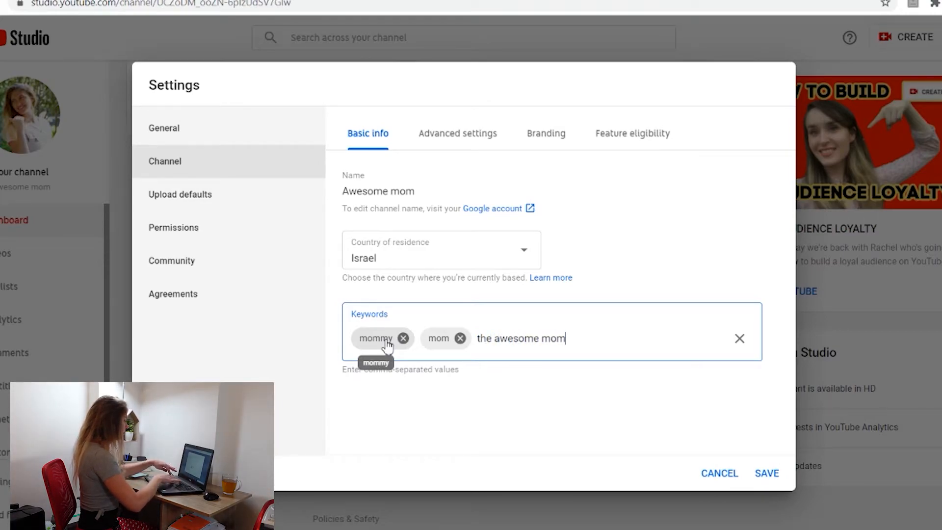
key("Return")
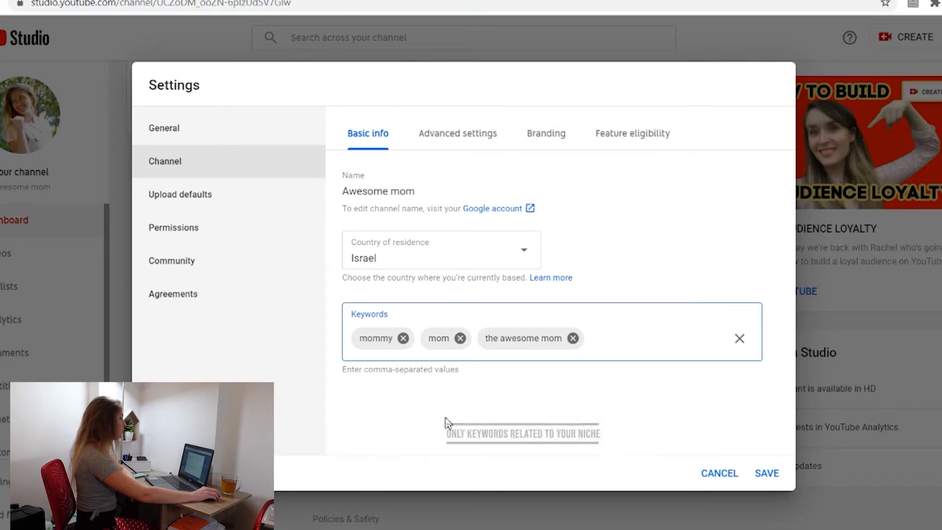
Step: In Advanced settings, mark the channel not made for kids and keep the subscriber count shown
left_click(461, 139)
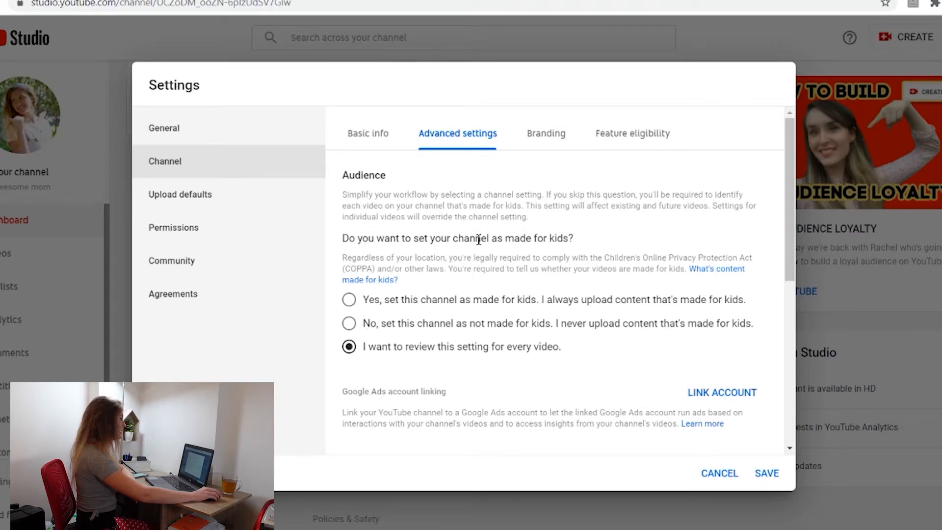
scroll(580, 270, "down", 2)
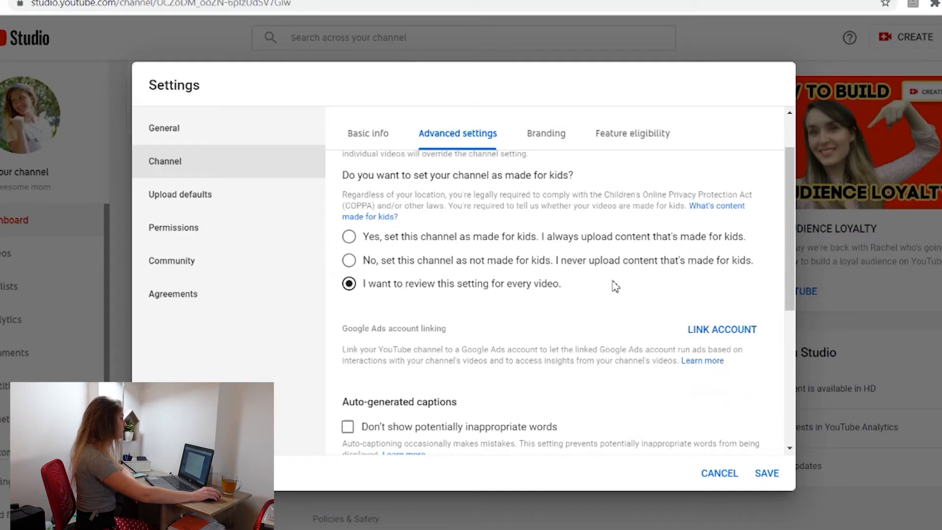
left_click(350, 255)
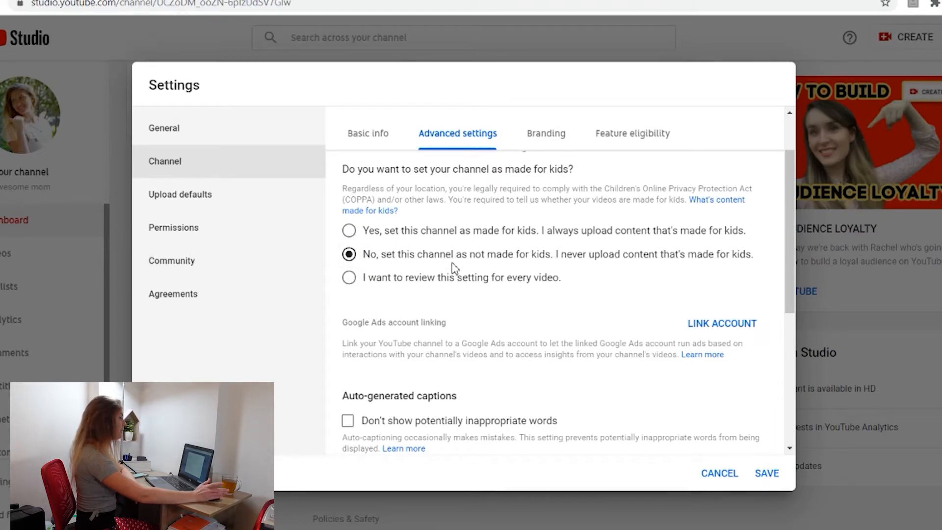
scroll(530, 265, "down", 4)
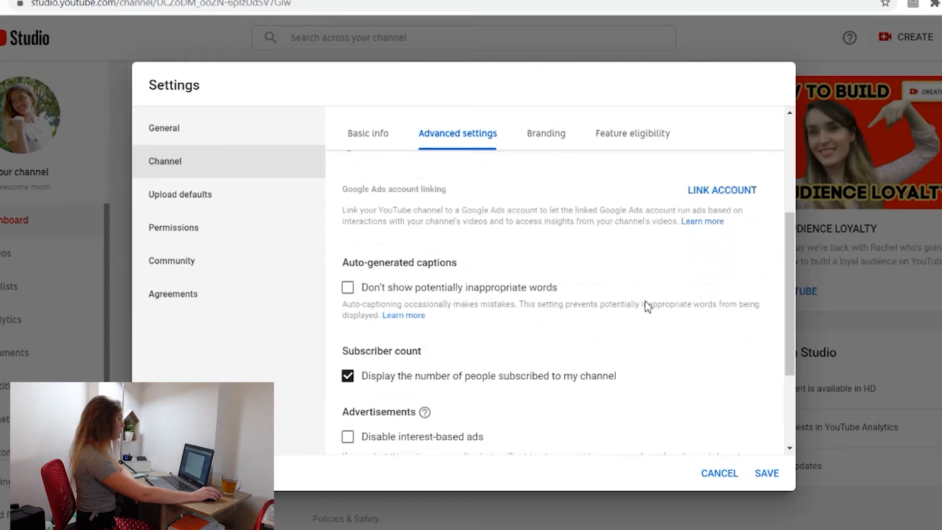
scroll(563, 206, "up", 2)
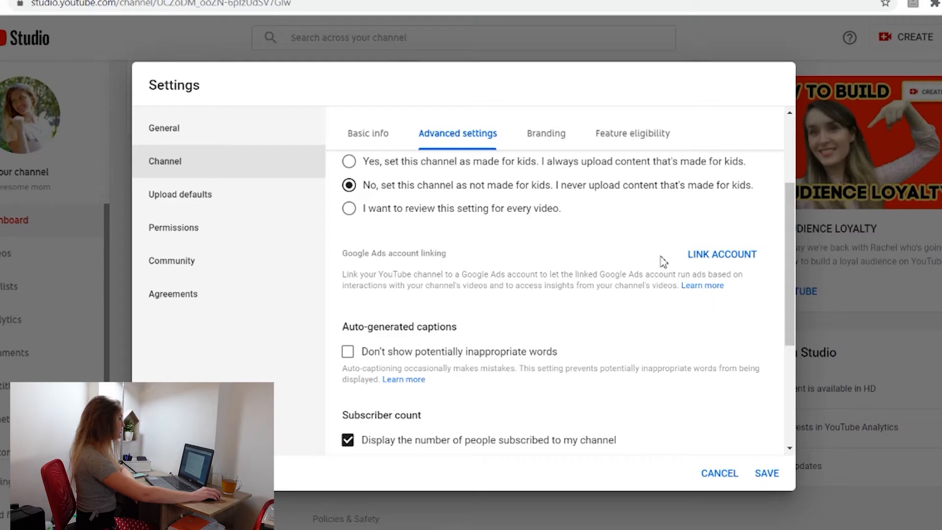
scroll(676, 262, "down", 5)
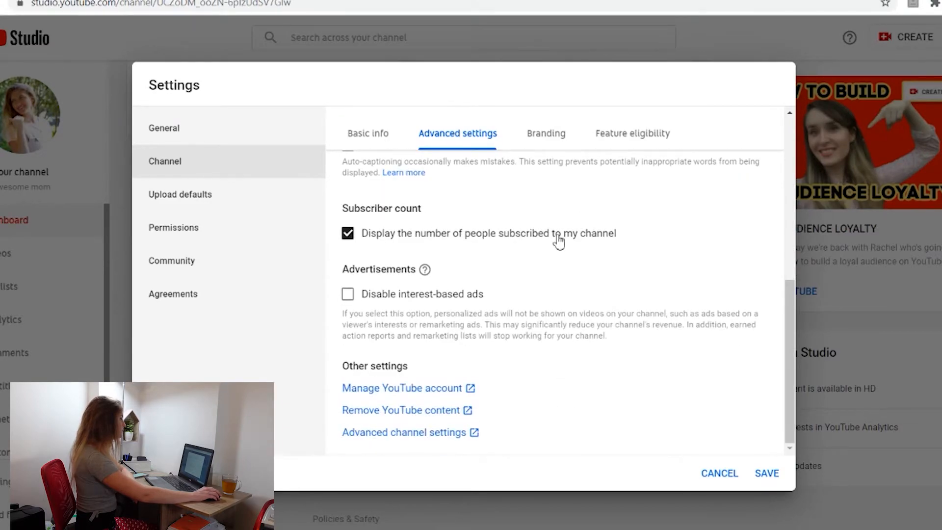
left_click(349, 239)
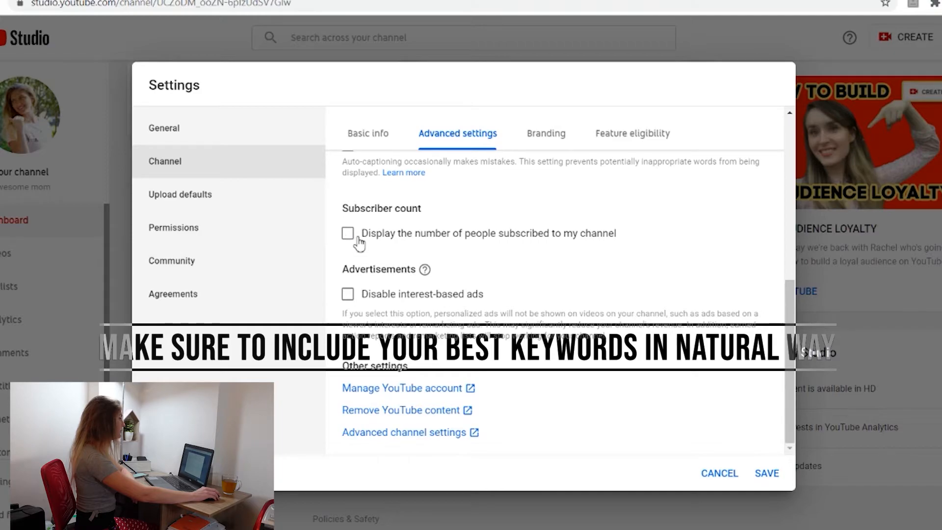
left_click(349, 234)
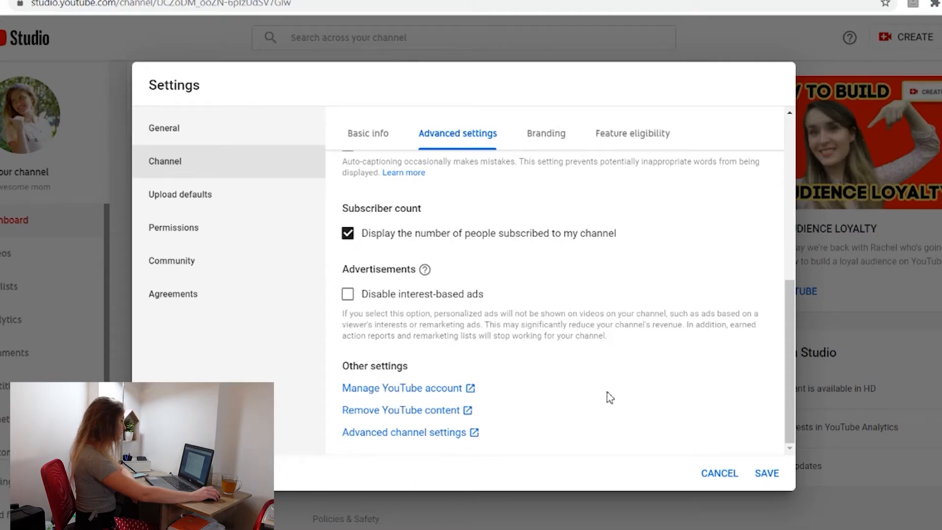
Step: Open Feature eligibility and review the Default Features details
left_click(546, 141)
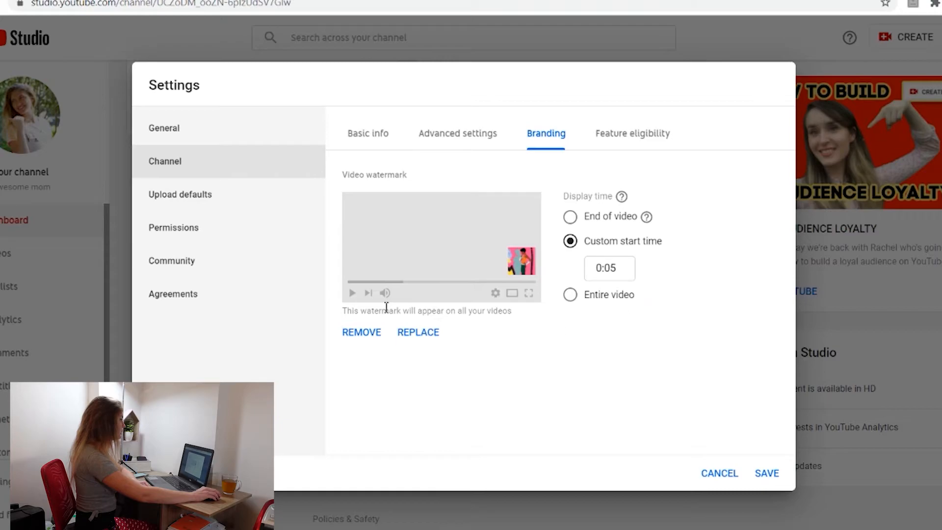
left_click(627, 139)
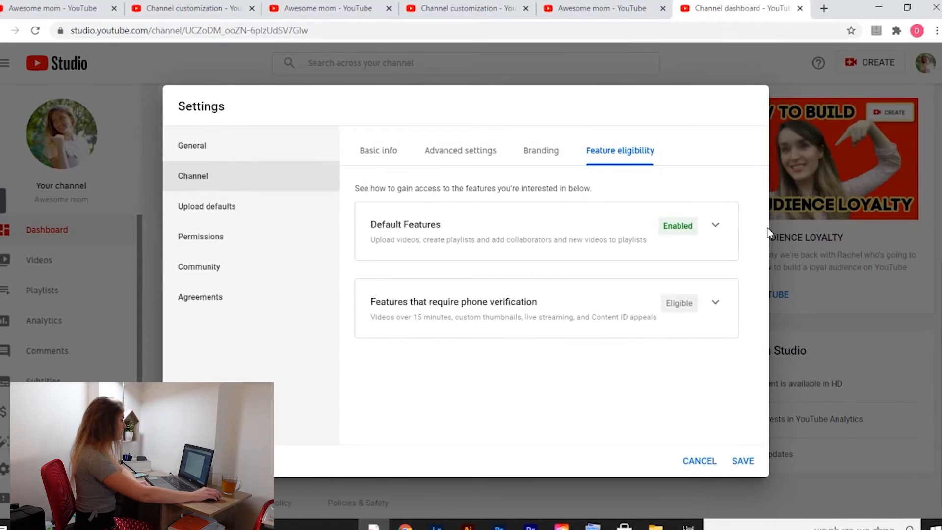
left_click(715, 225)
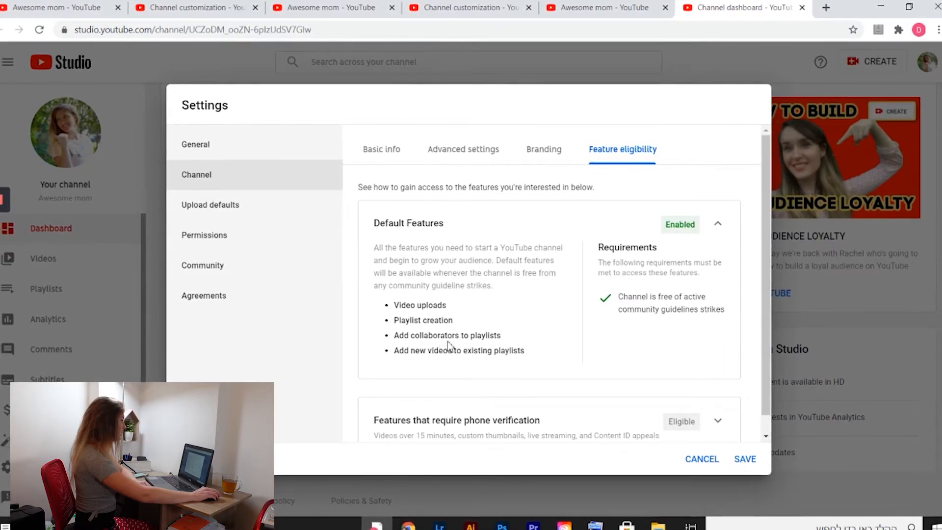
left_click(719, 224)
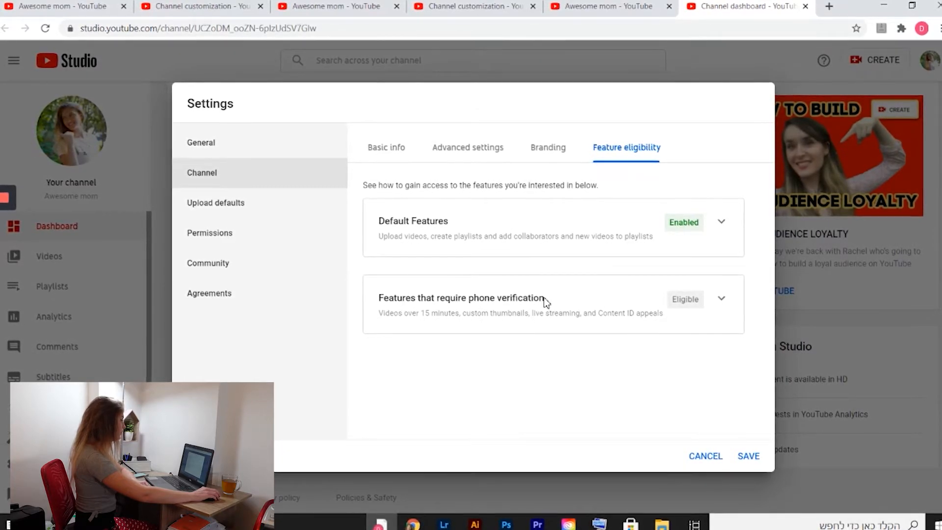
Step: Expand the phone-verification features and begin phone number verification
left_click(722, 301)
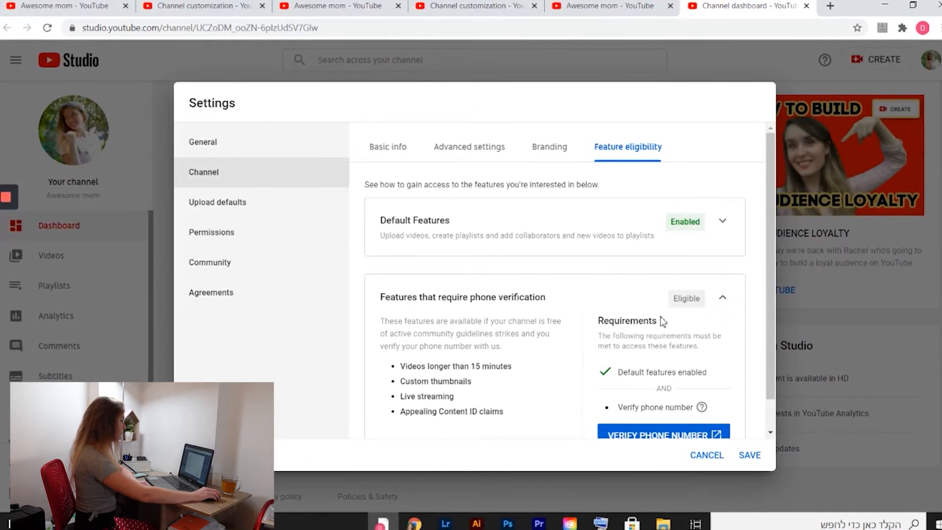
scroll(687, 373, "down", 1)
left_click(666, 402)
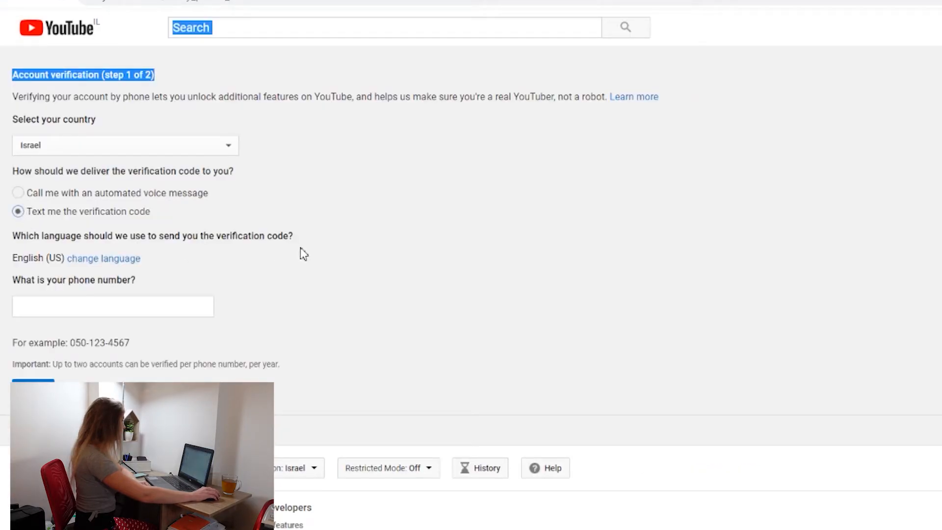
Step: Enter the account's phone number and request a verification code
scroll(305, 256, "down", 1)
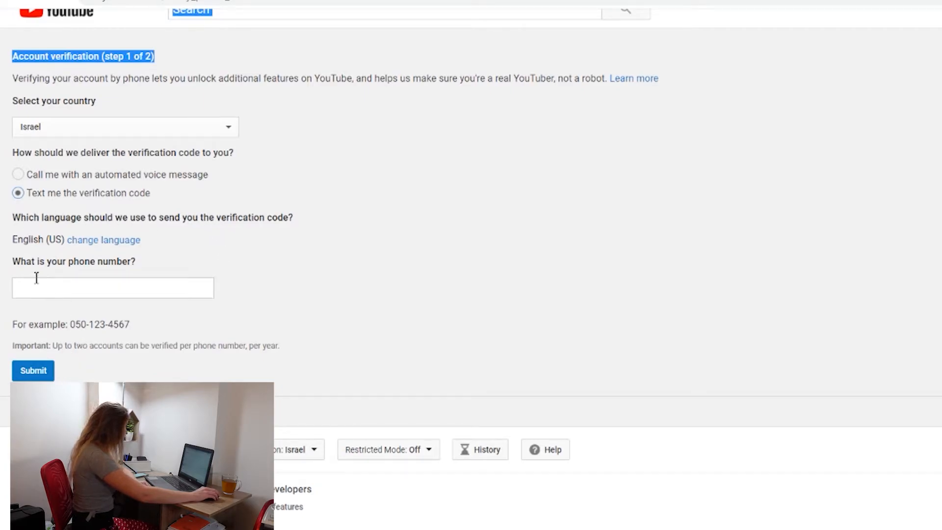
left_click(42, 294)
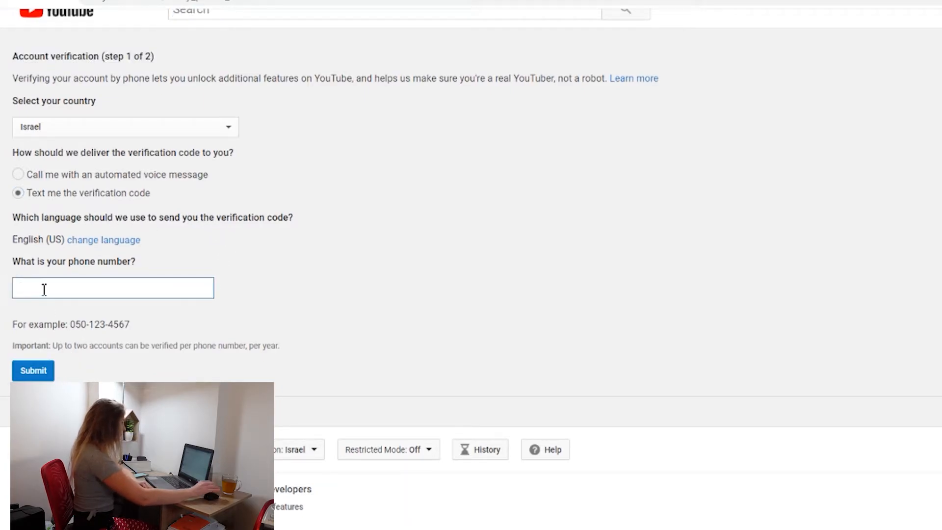
type("05")
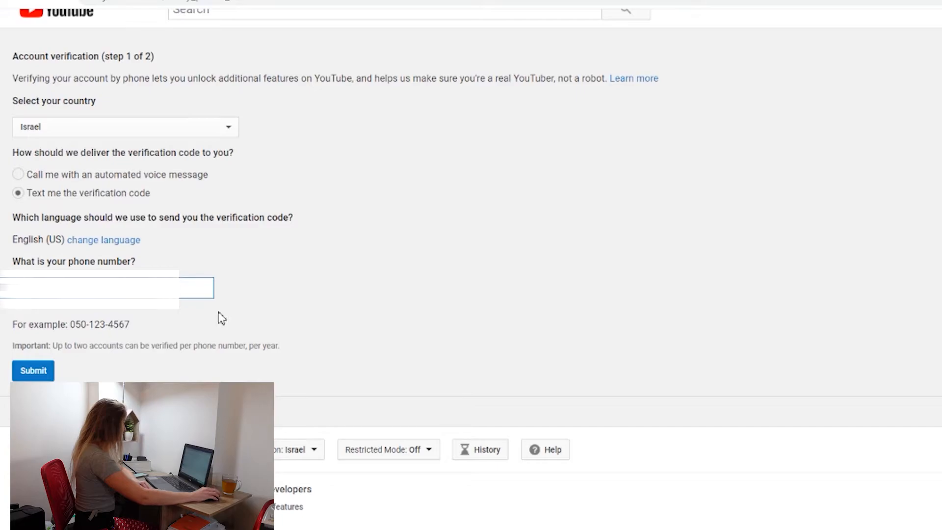
left_click(44, 374)
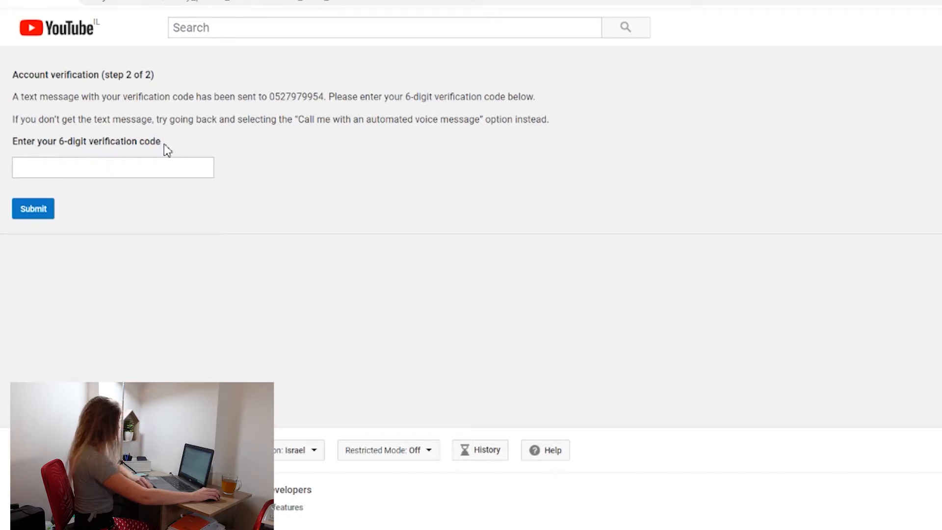
Step: Enter the texted 6-digit verification code and submit it
left_click(34, 169)
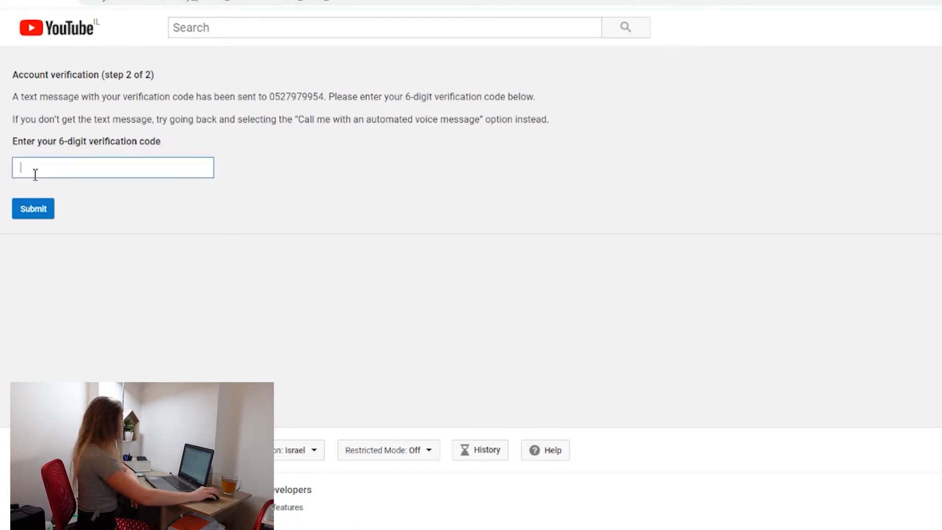
left_click(34, 210)
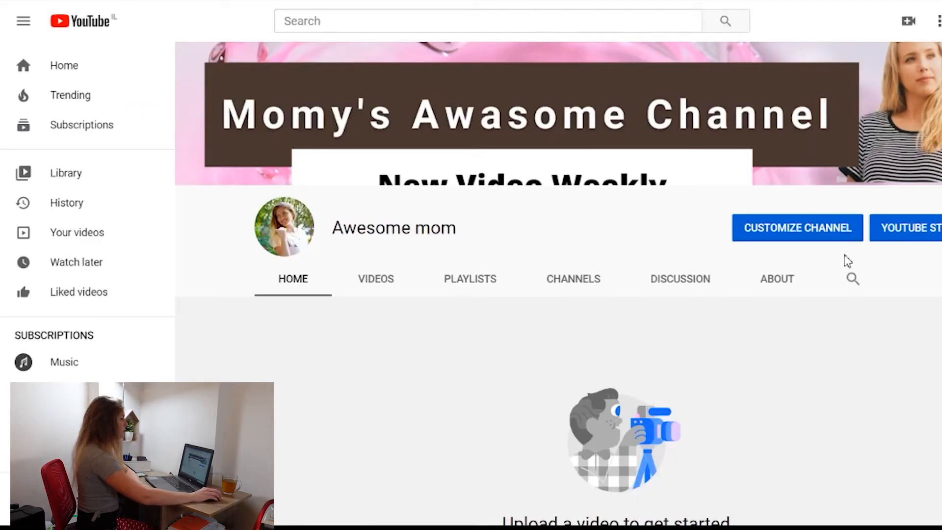
Step: Open the Awesome mom channel in YouTube Studio and bring up Settings
left_click(932, 238)
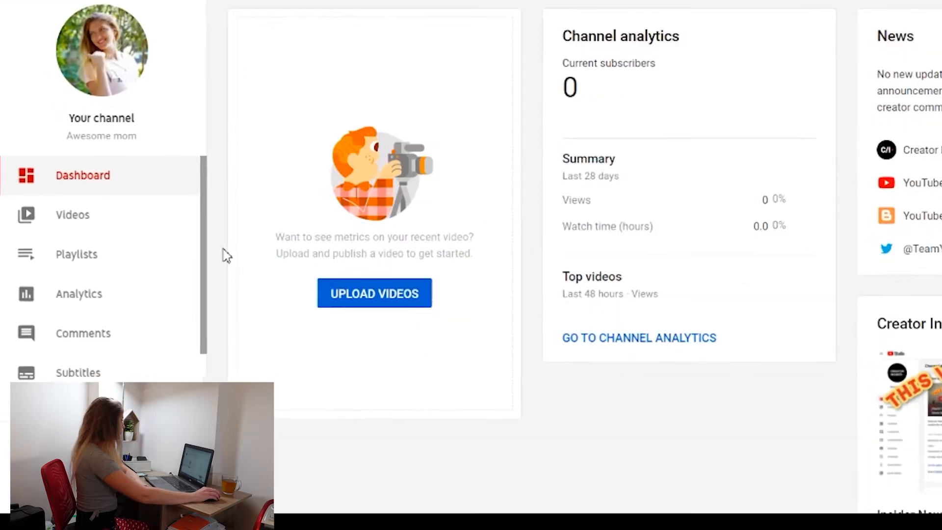
scroll(224, 254, "down", 1)
scroll(126, 280, "down", 2)
left_click(119, 328)
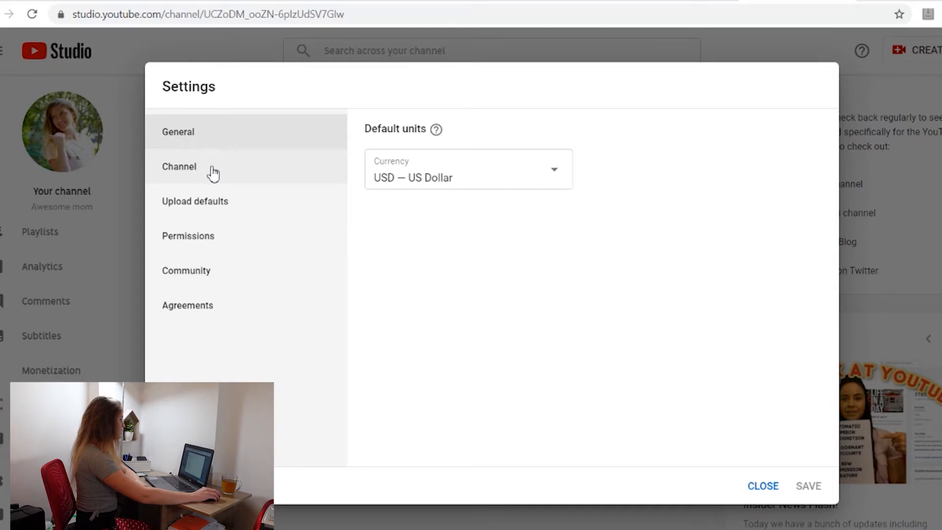
Step: In the Channel settings, browse the country of residence list and pick a country
left_click(213, 172)
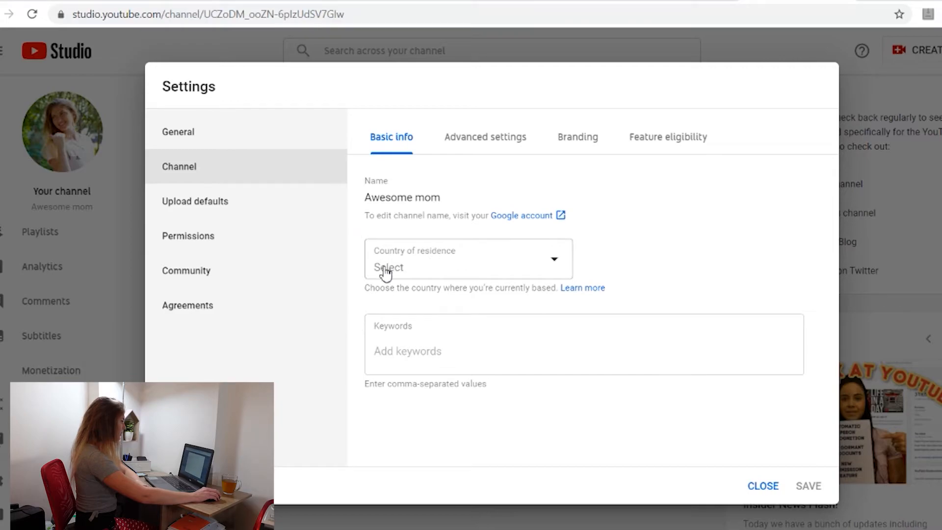
left_click(559, 269)
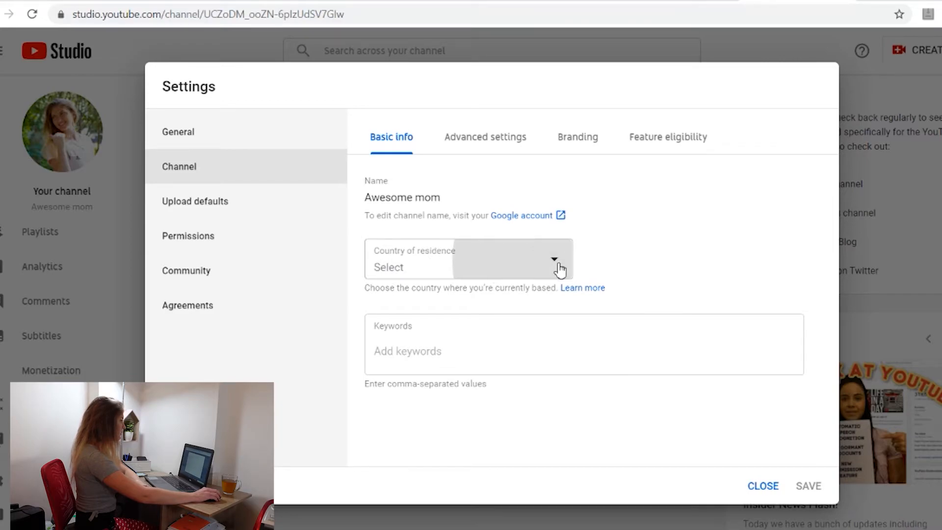
scroll(441, 382, "down", 10)
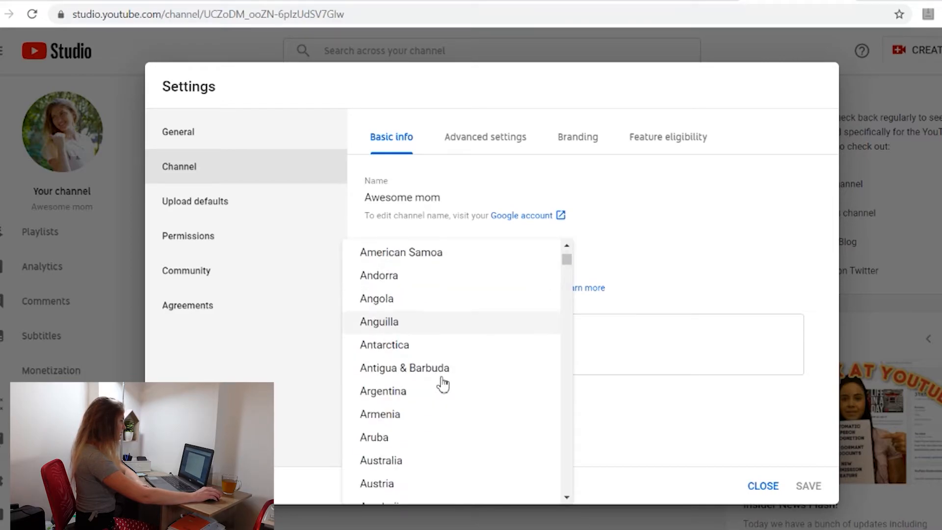
left_click(417, 359)
left_click(561, 267)
scroll(469, 330, "down", 4)
scroll(469, 331, "down", 20)
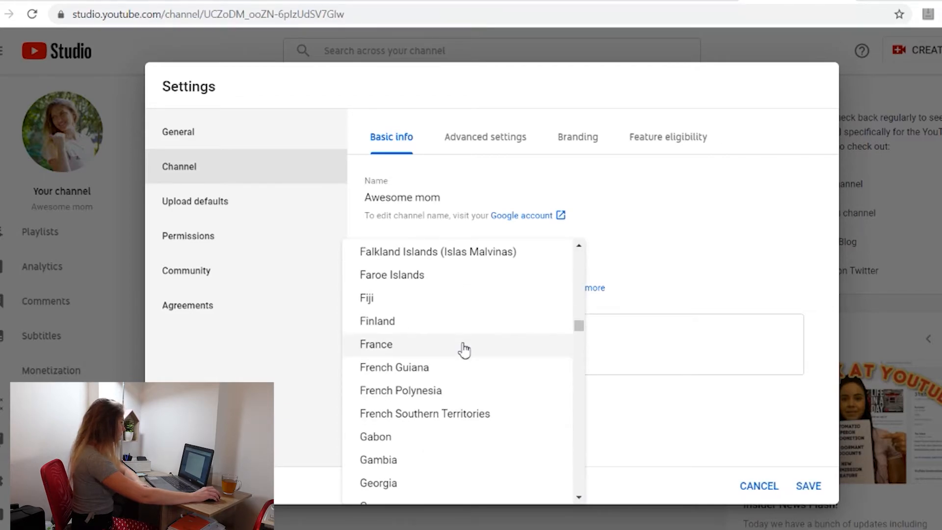
scroll(432, 334, "down", 8)
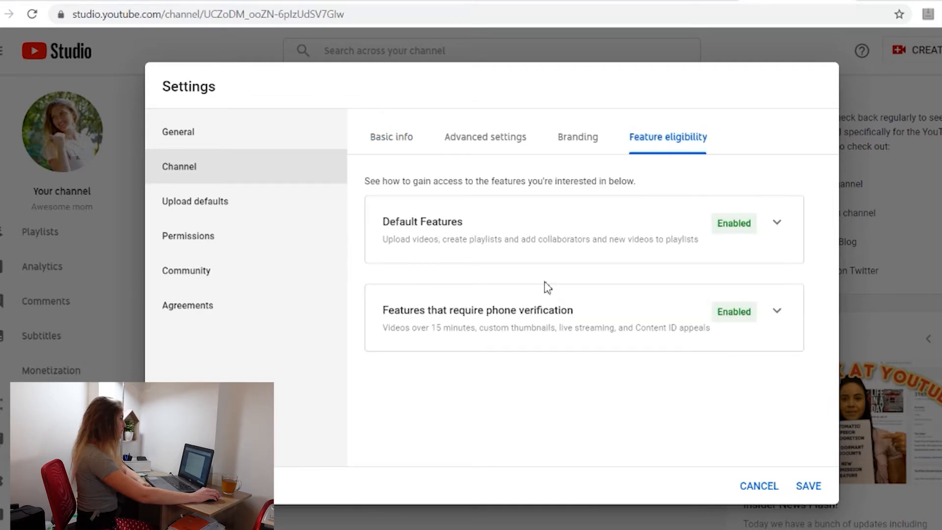
Step: Expand the phone-verification features to confirm both requirements are met
left_click(777, 312)
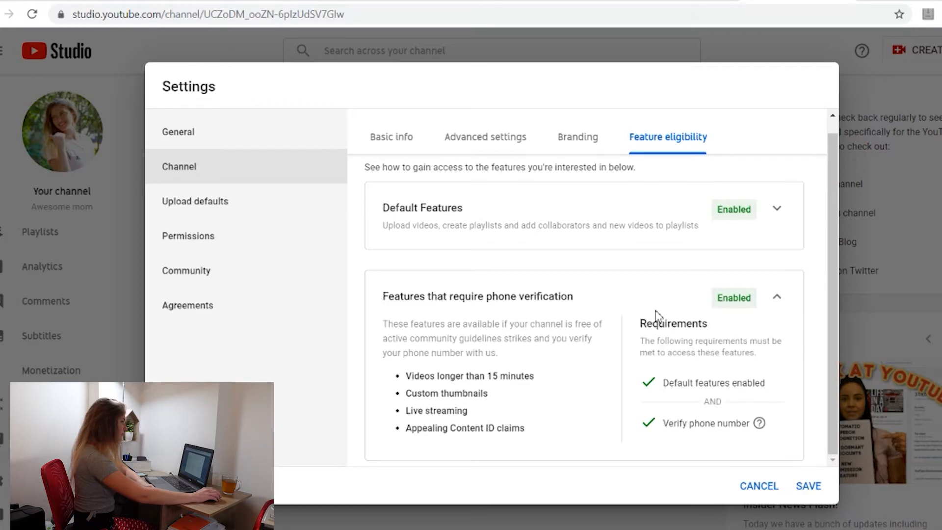
left_click(198, 215)
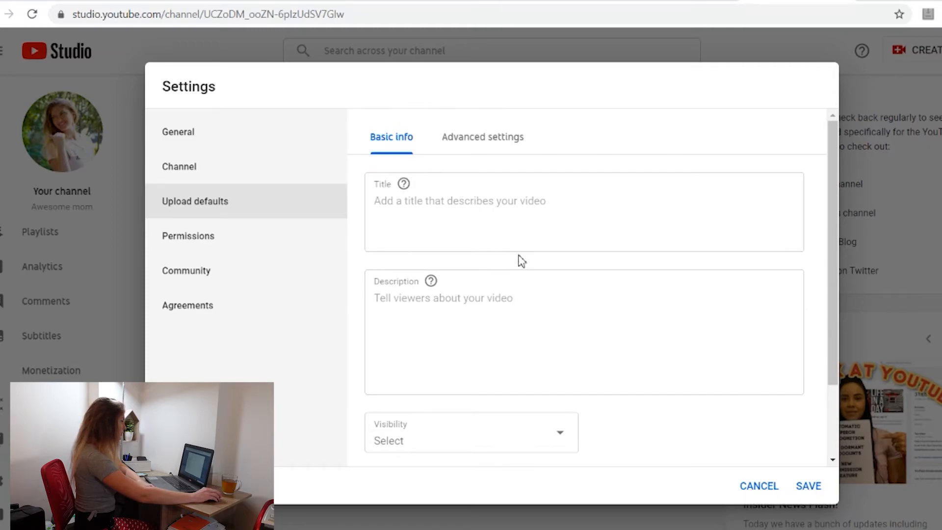
Step: Make new uploads Private by default with the default tag 'awesome mom'
scroll(530, 265, "down", 2)
scroll(540, 269, "up", 1)
scroll(541, 275, "up", 1)
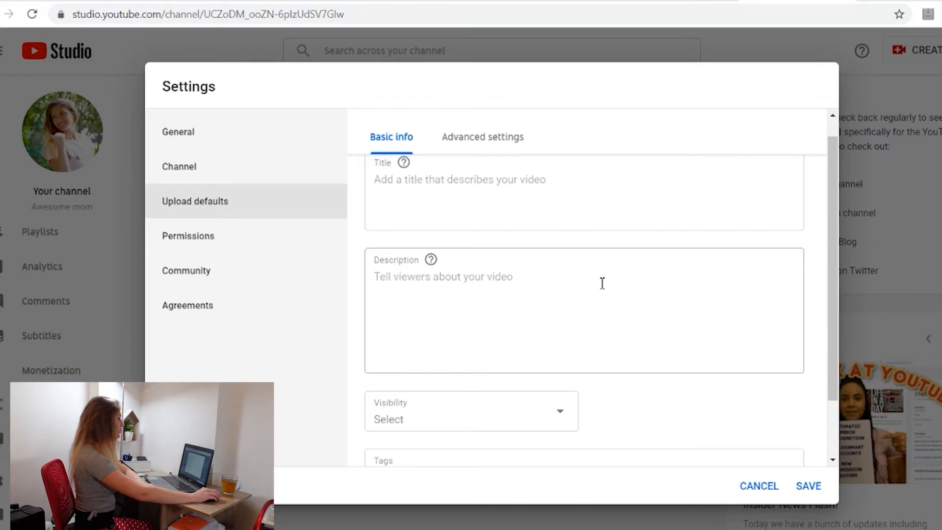
scroll(602, 283, "down", 2)
left_click(560, 344)
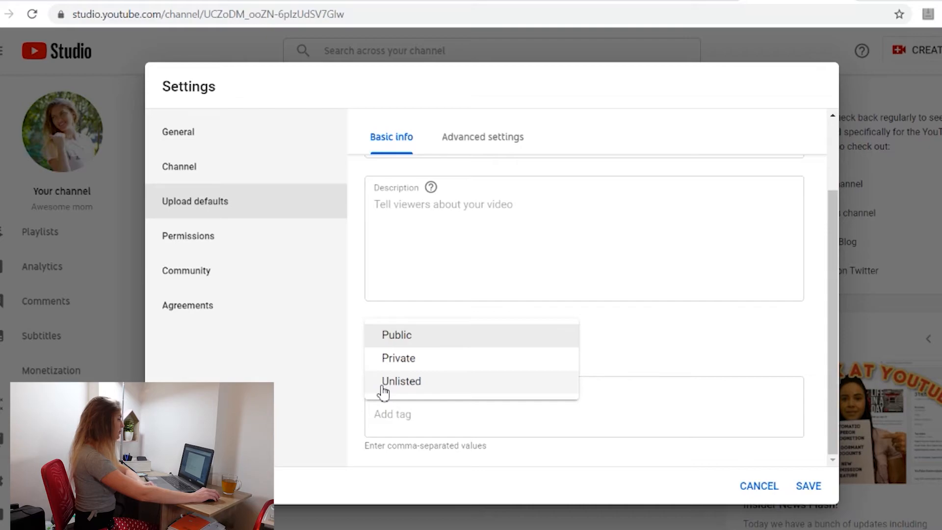
left_click(382, 358)
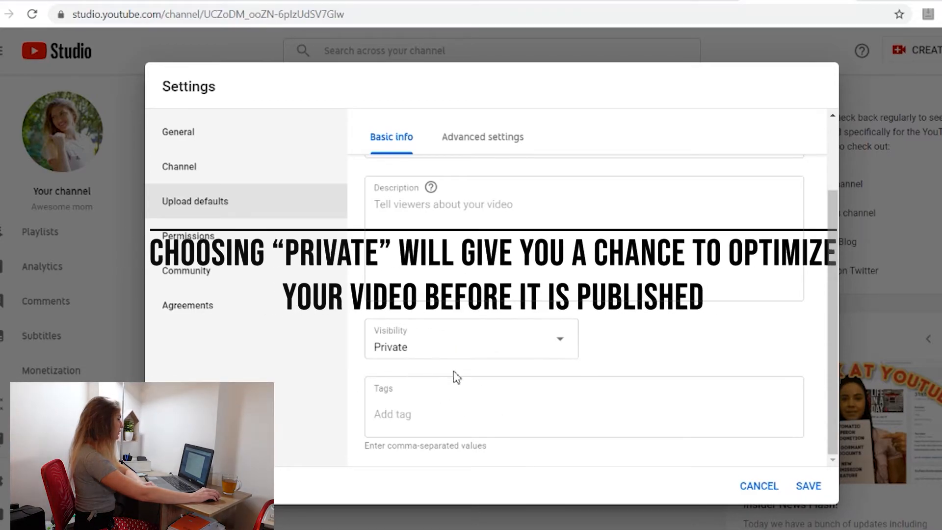
left_click(388, 417)
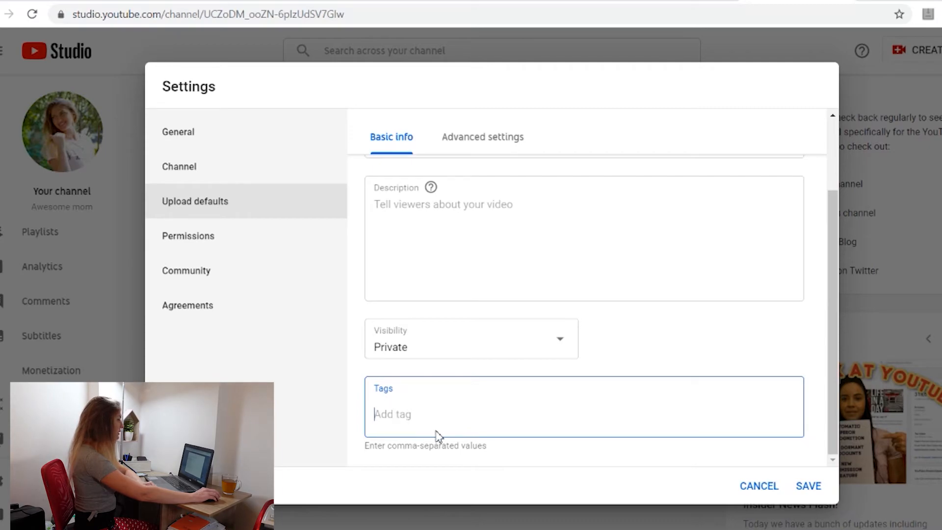
type("awesome mom")
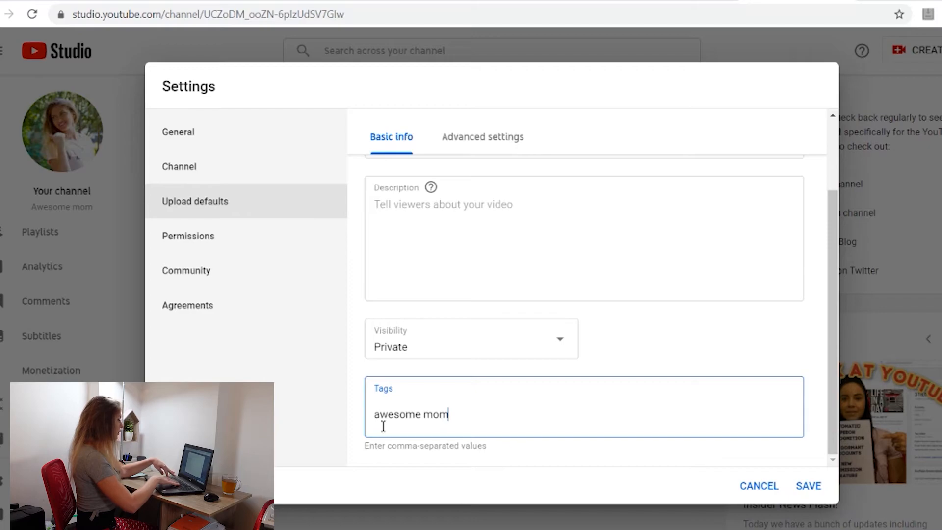
key("Return")
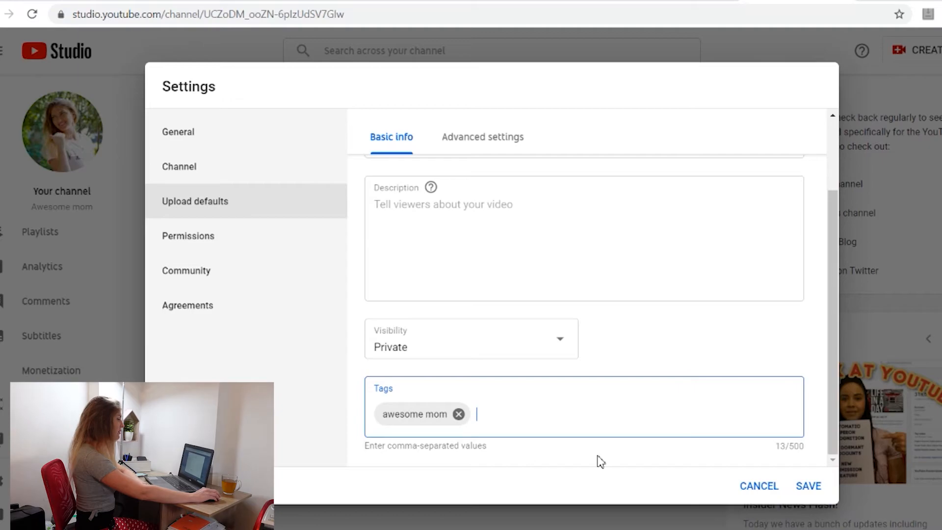
left_click(476, 142)
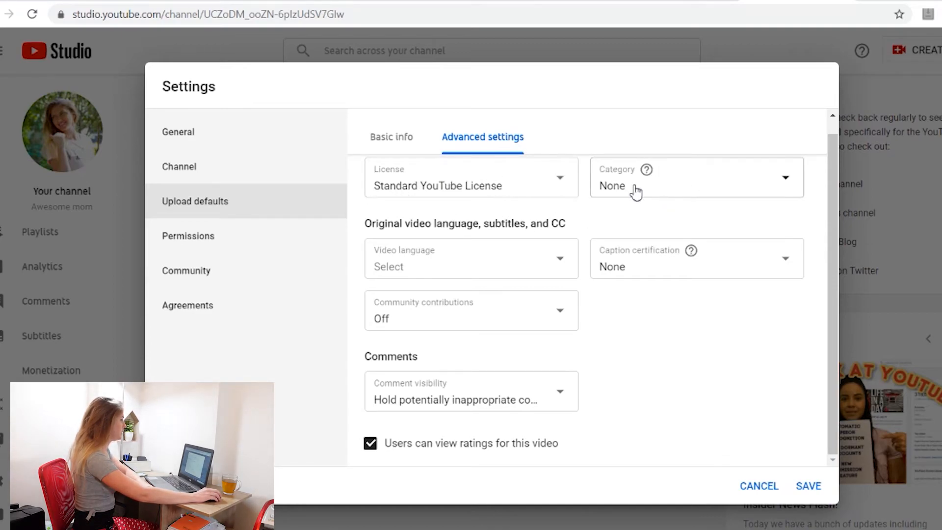
Step: Set the default upload category to People & Blogs, replacing an initial Education choice
left_click(785, 182)
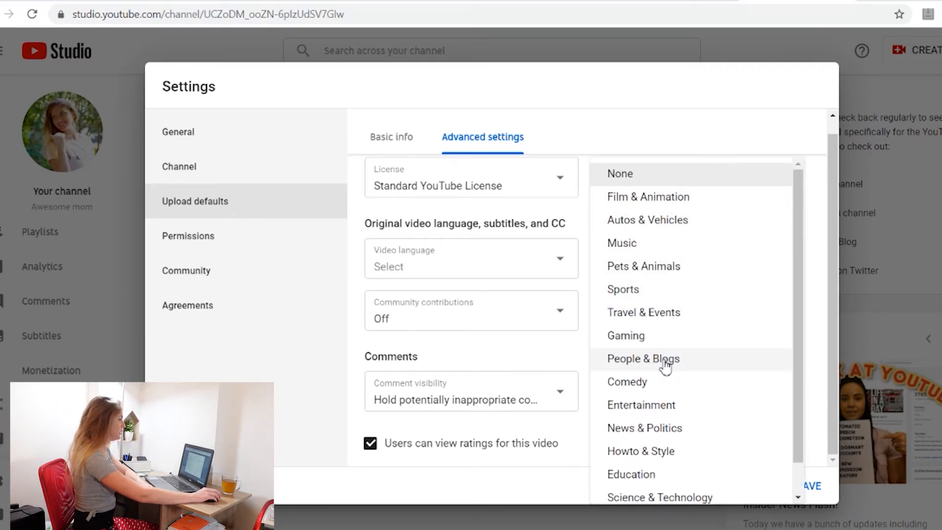
scroll(687, 246, "down", 1)
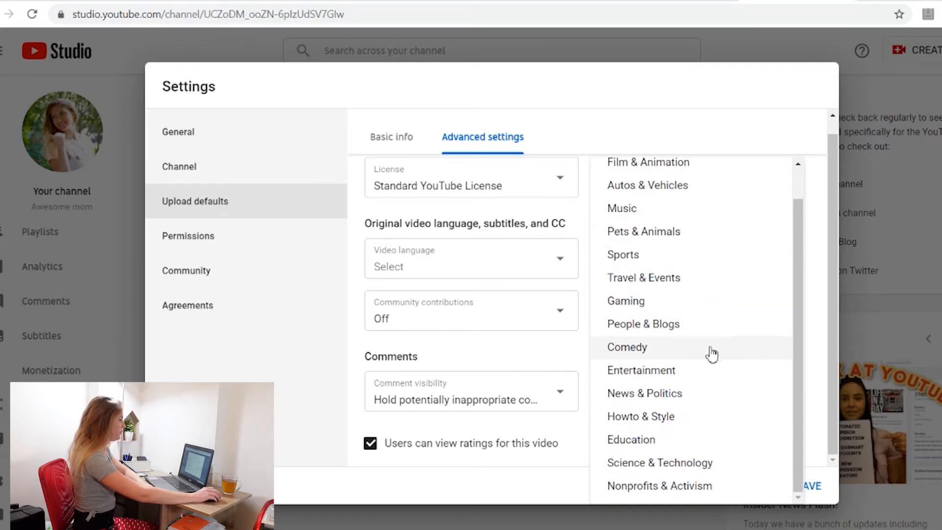
left_click(649, 445)
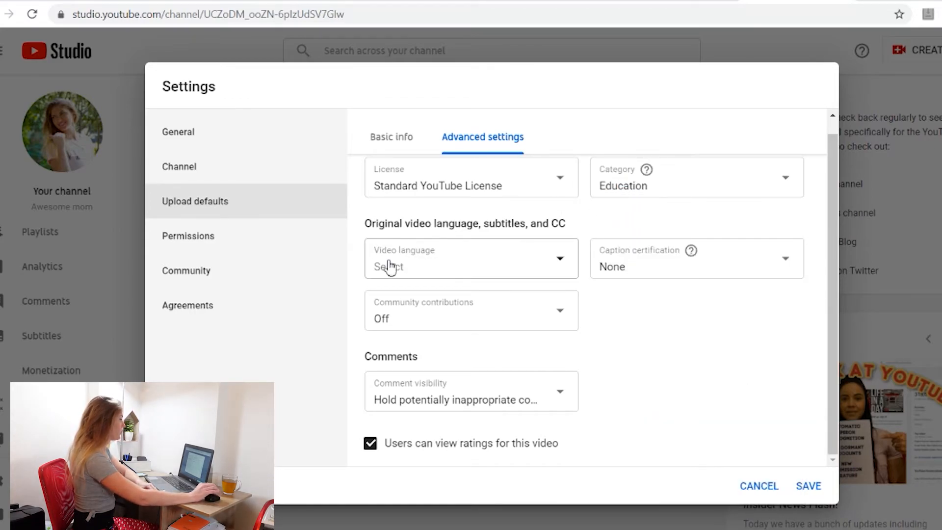
left_click(785, 192)
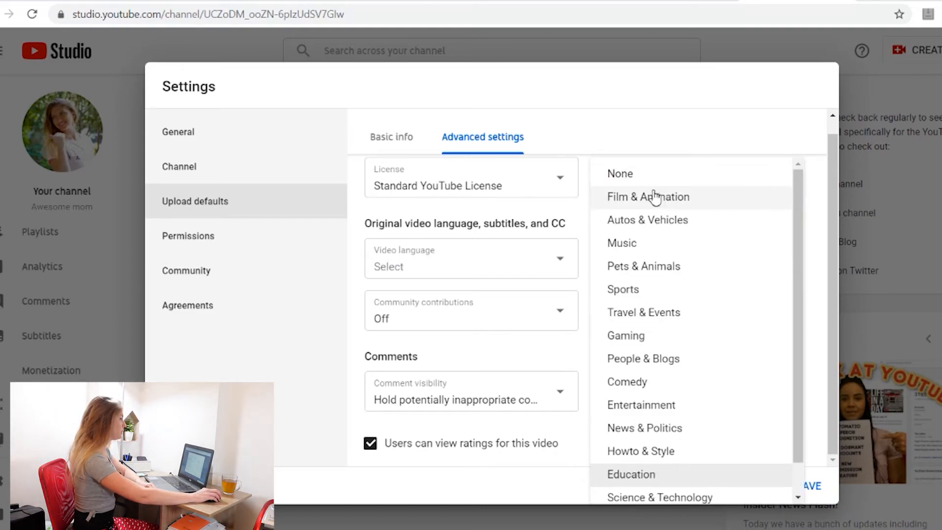
left_click(675, 364)
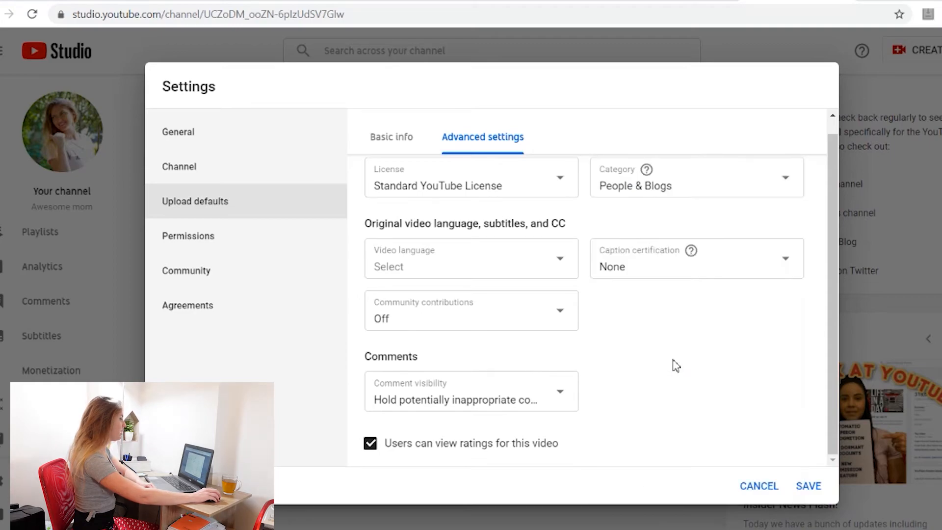
Step: Turn community contributions On, set video language to English (United States), and view Permissions
left_click(562, 323)
left_click(418, 308)
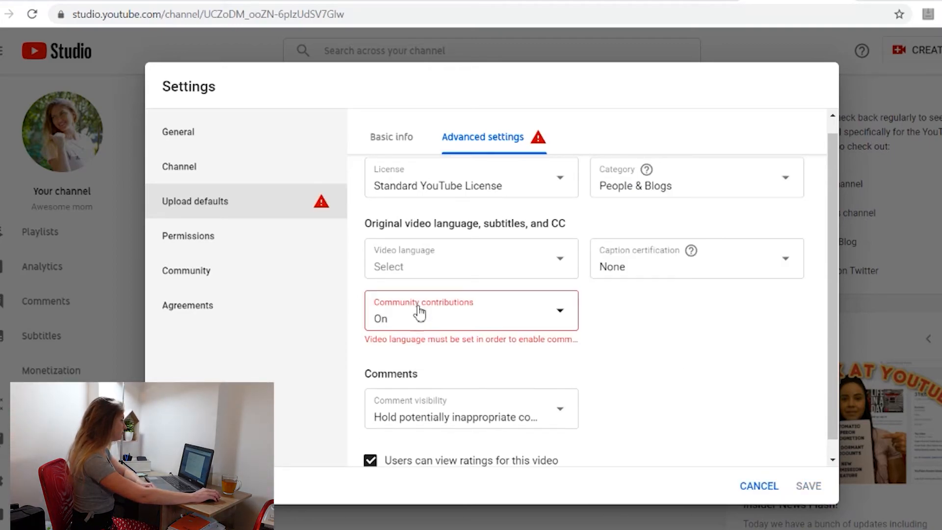
left_click(560, 260)
scroll(514, 371, "down", 10)
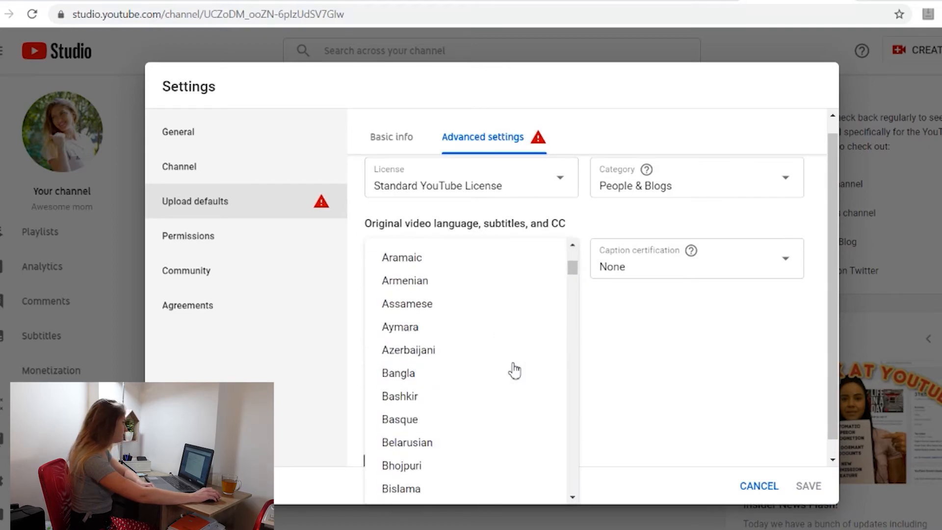
scroll(513, 371, "down", 5)
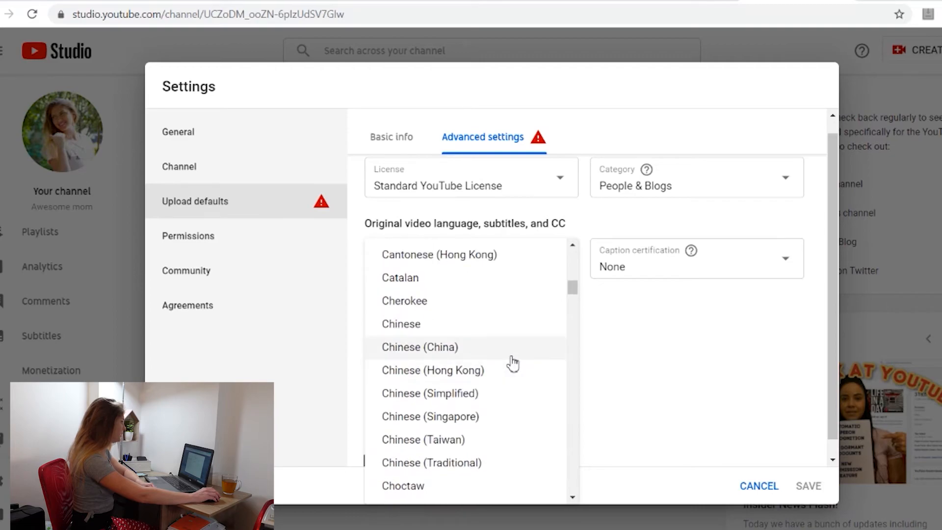
scroll(491, 318, "down", 5)
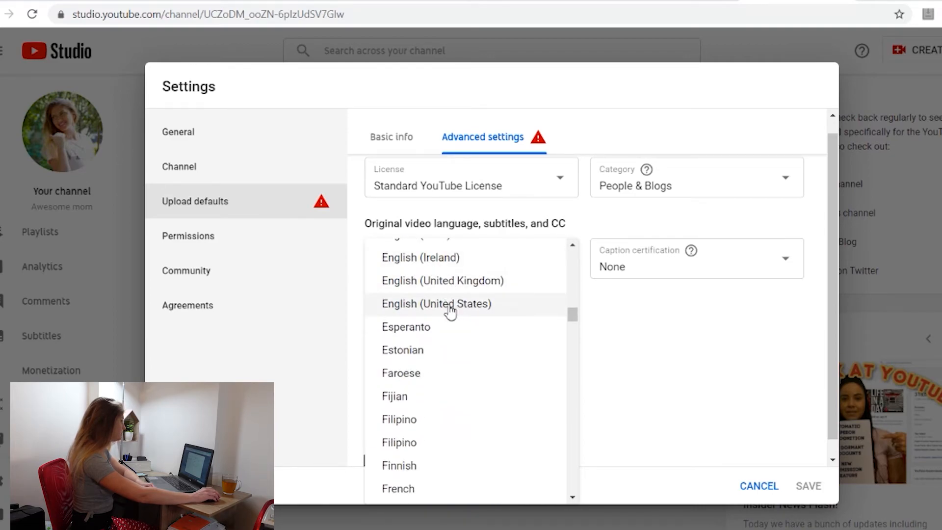
left_click(409, 306)
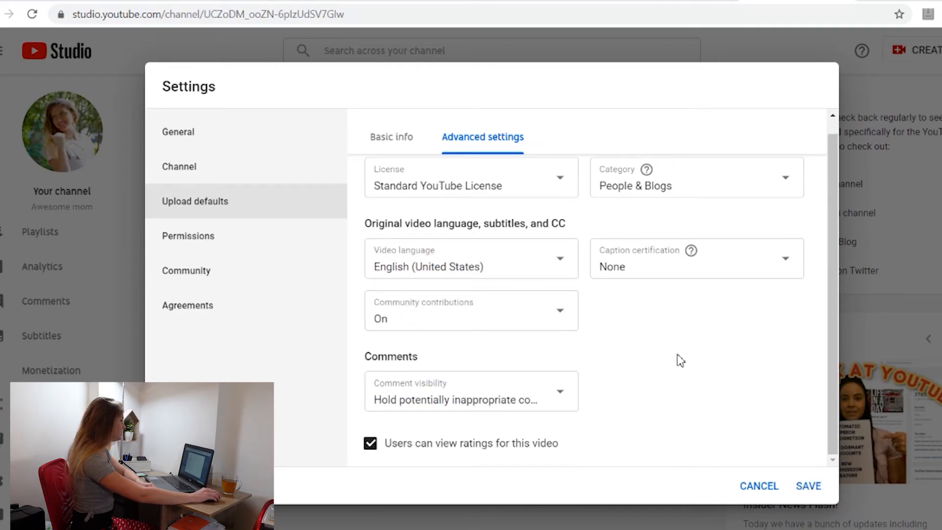
left_click(206, 244)
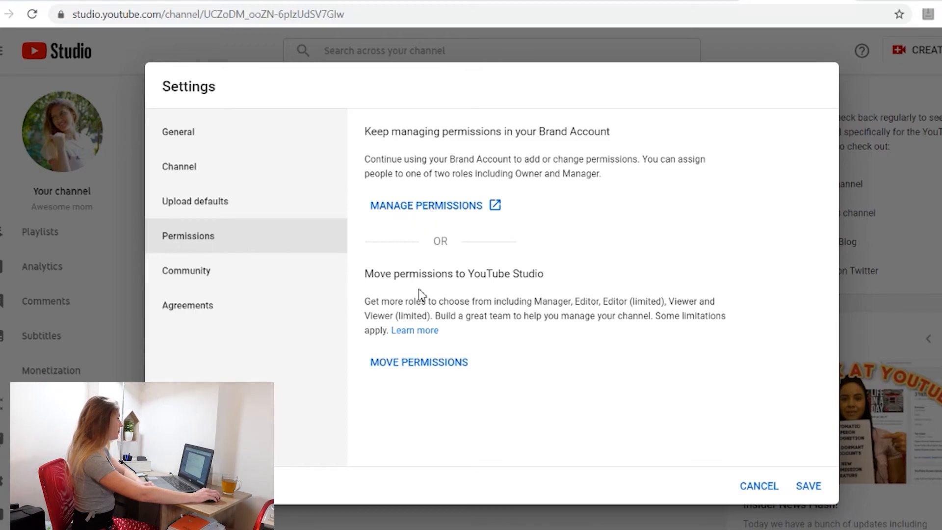
Step: Look through the Community and Agreements settings, then save and close Settings
left_click(210, 277)
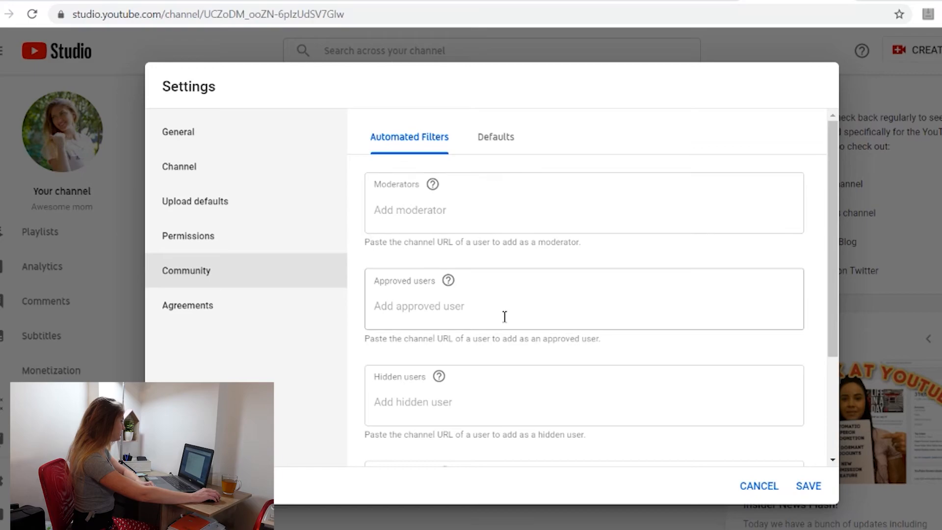
left_click(199, 317)
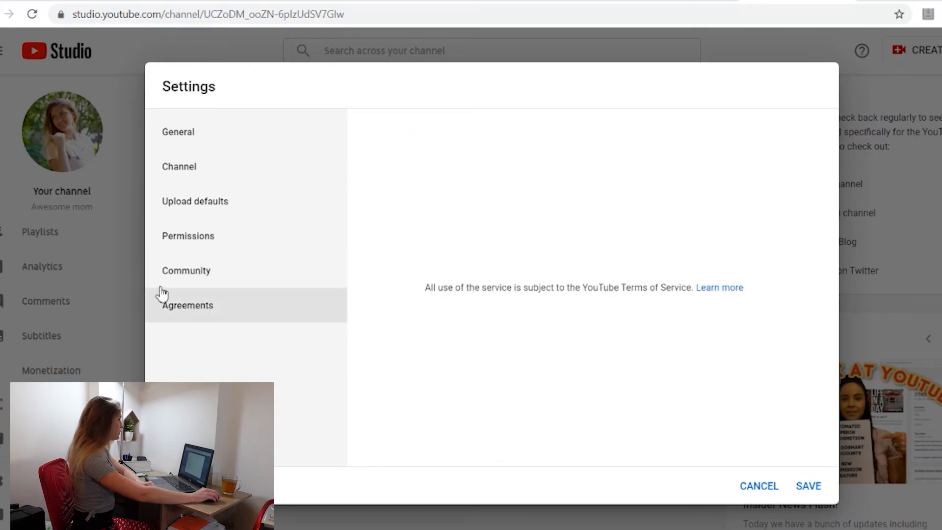
left_click(810, 490)
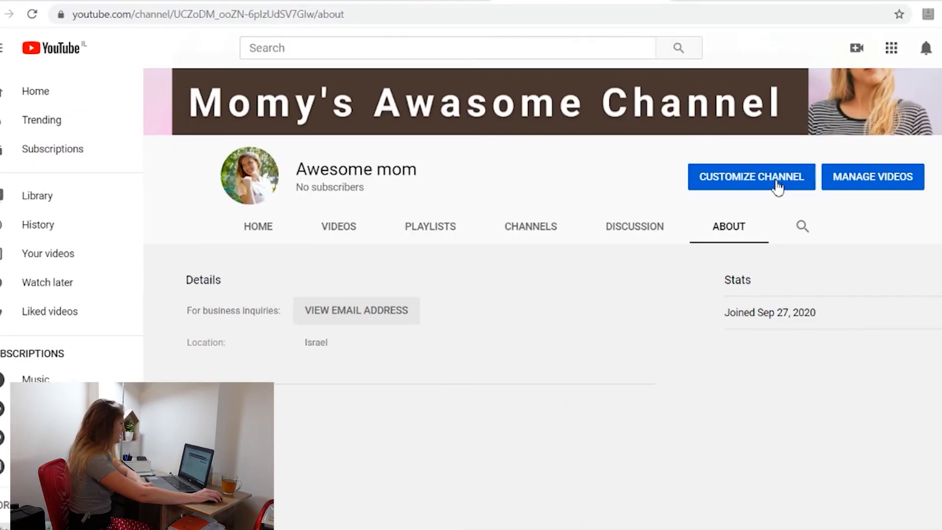
Step: In Basic info, add a blank channel link and show only the first link on the banner
left_click(777, 182)
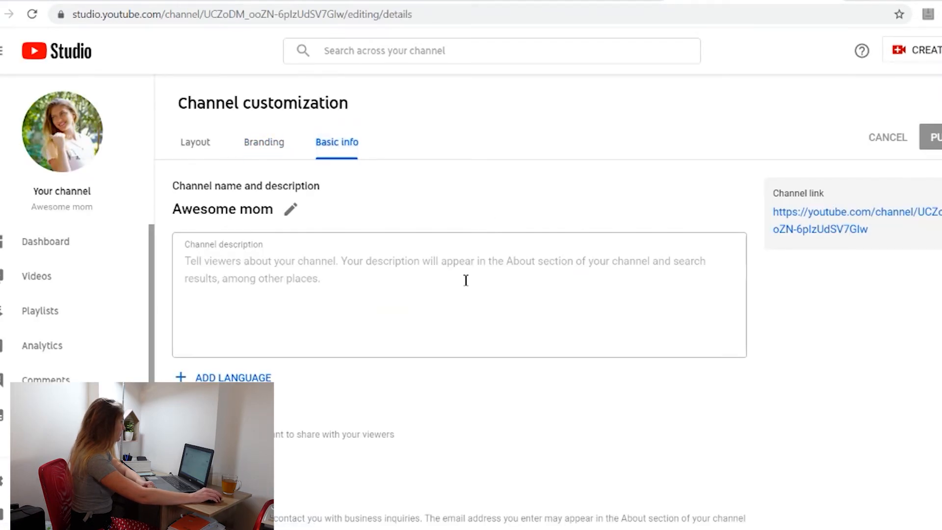
scroll(417, 316, "down", 1)
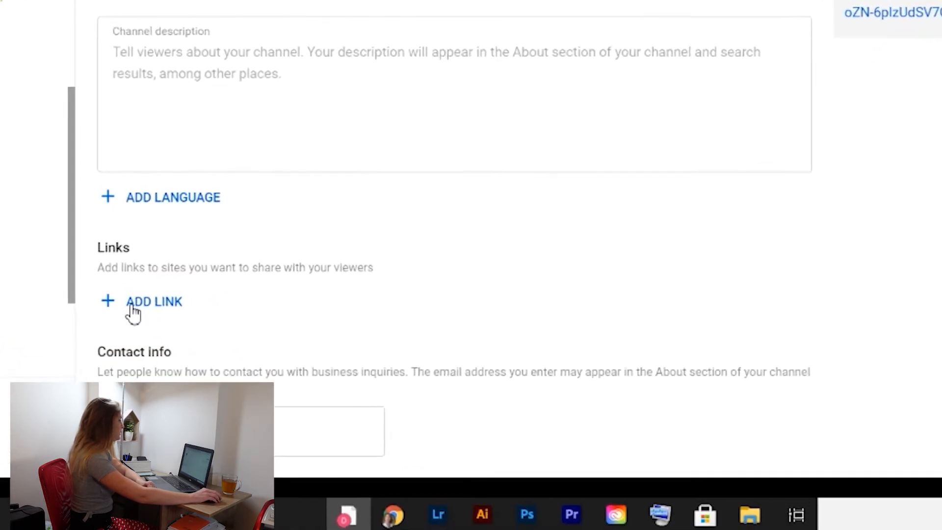
left_click(203, 398)
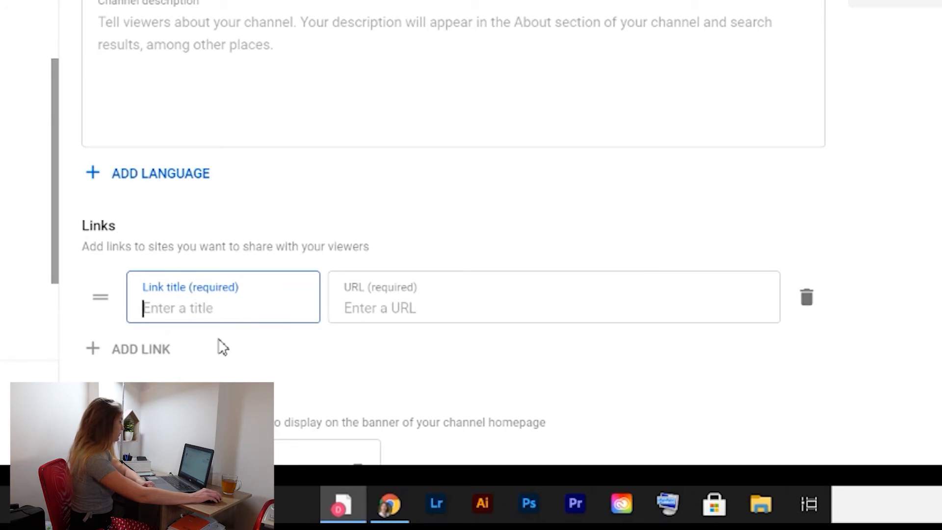
scroll(226, 349, "down", 3)
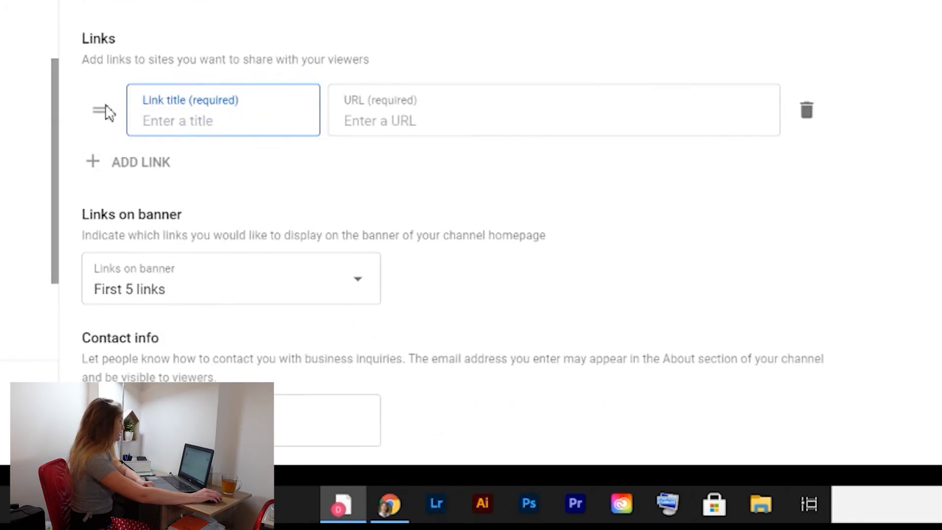
left_click(180, 214)
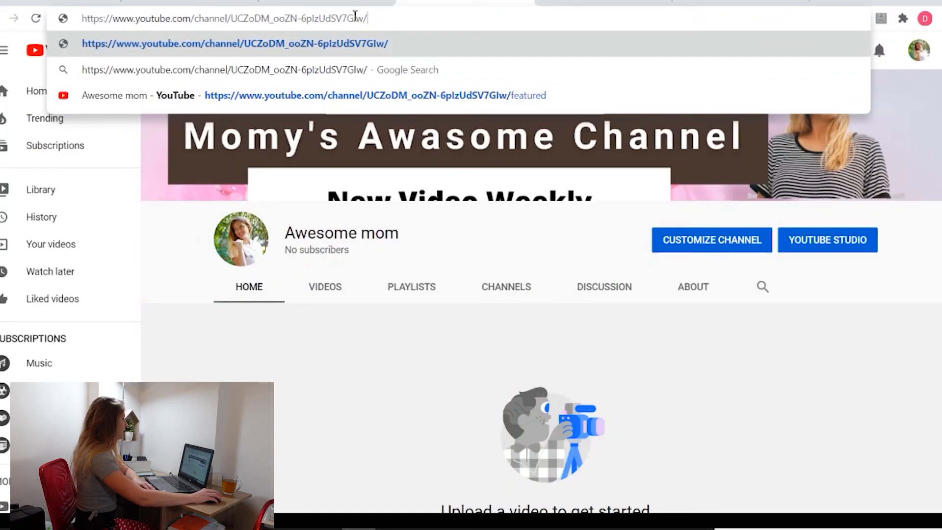
Step: Append ?sub_confirmation=1 to the channel URL in Chrome and copy the full address
right_click(371, 22)
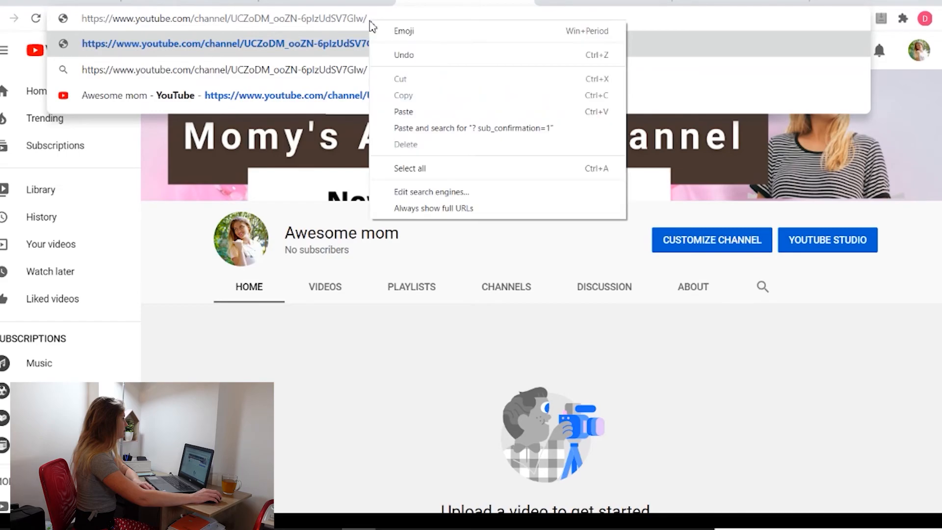
left_click(405, 112)
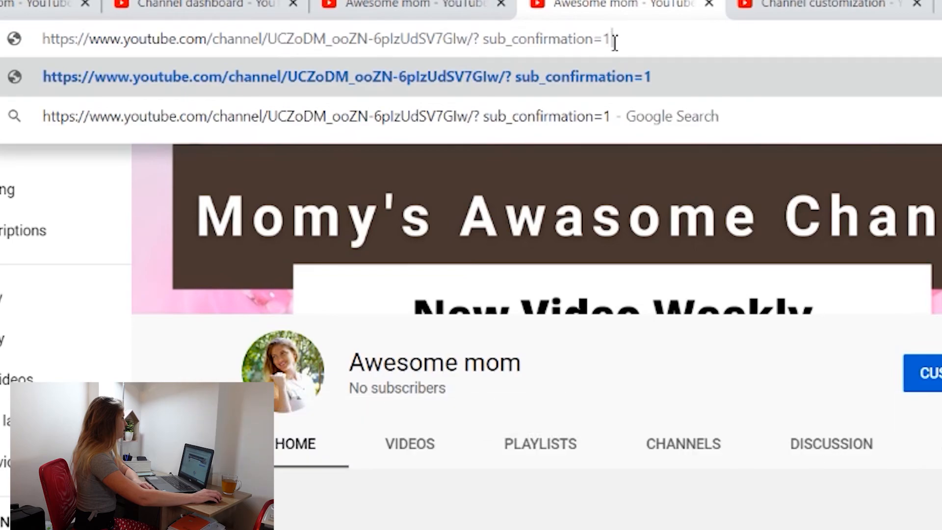
left_click_drag(617, 37, 31, 49)
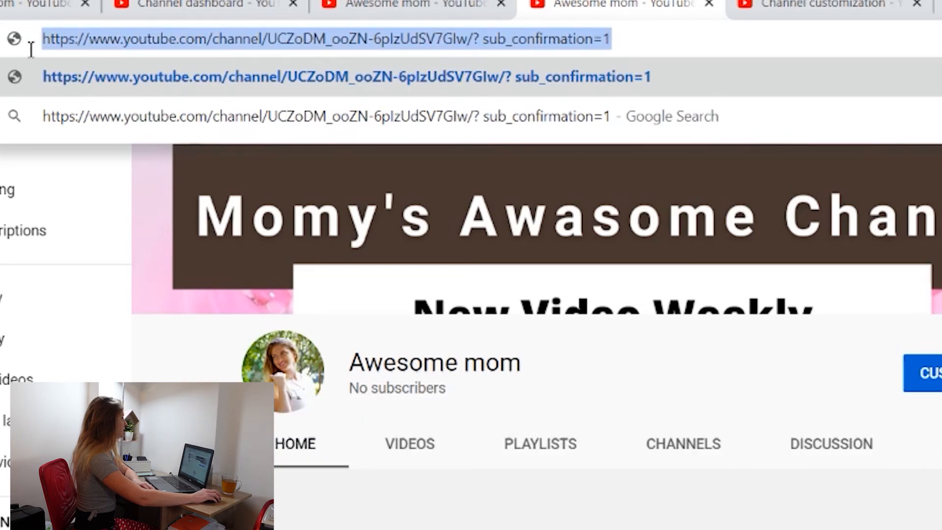
right_click(249, 42)
left_click(311, 158)
left_click(864, 9)
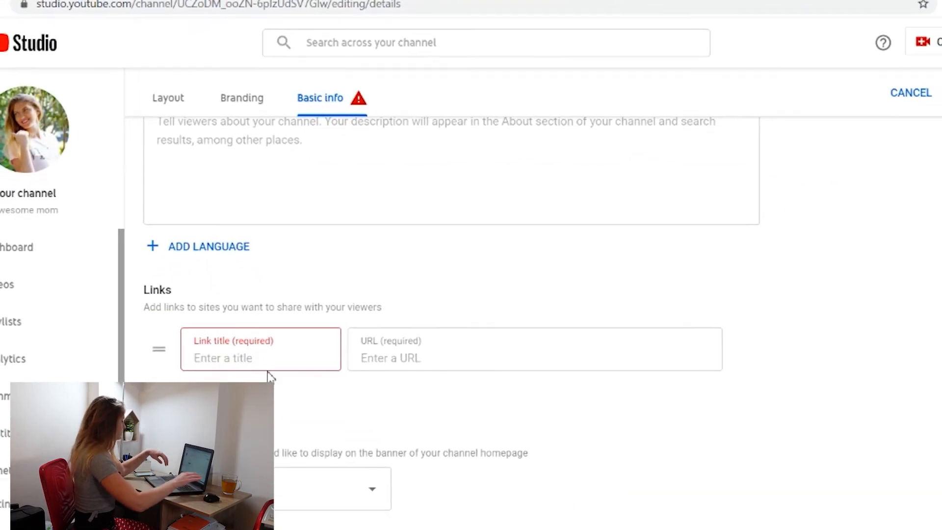
Step: Publish a 'Subscribe Here' link with the copied sub_confirmation=1 URL, then view the channel page
left_click(216, 359)
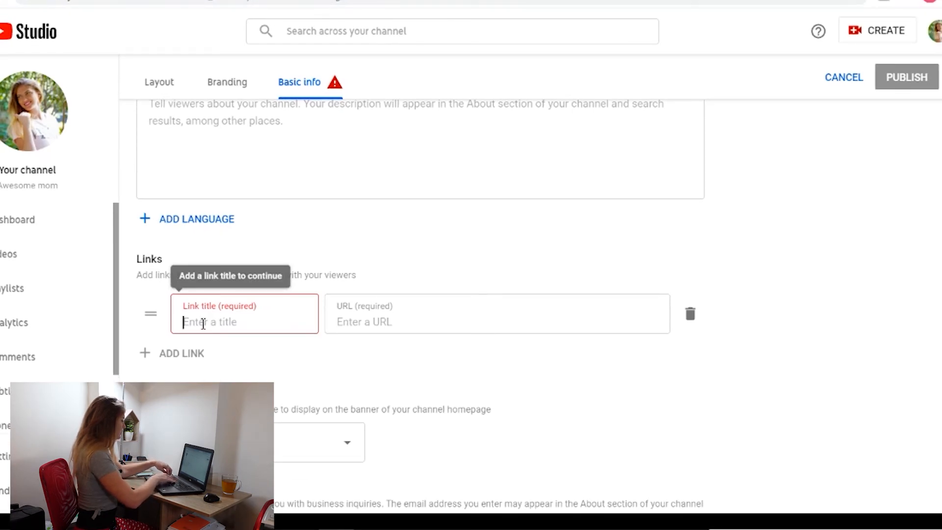
type("Sub")
type("sc")
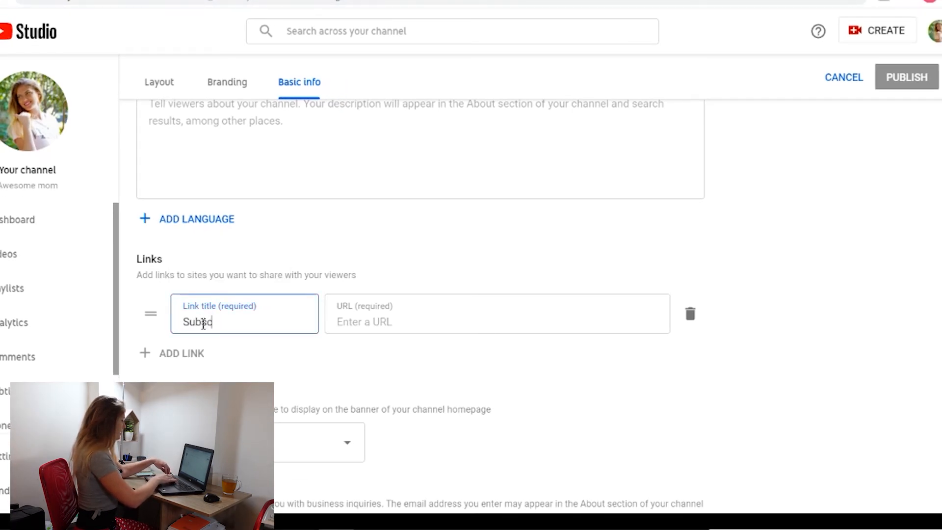
type("ribe Here")
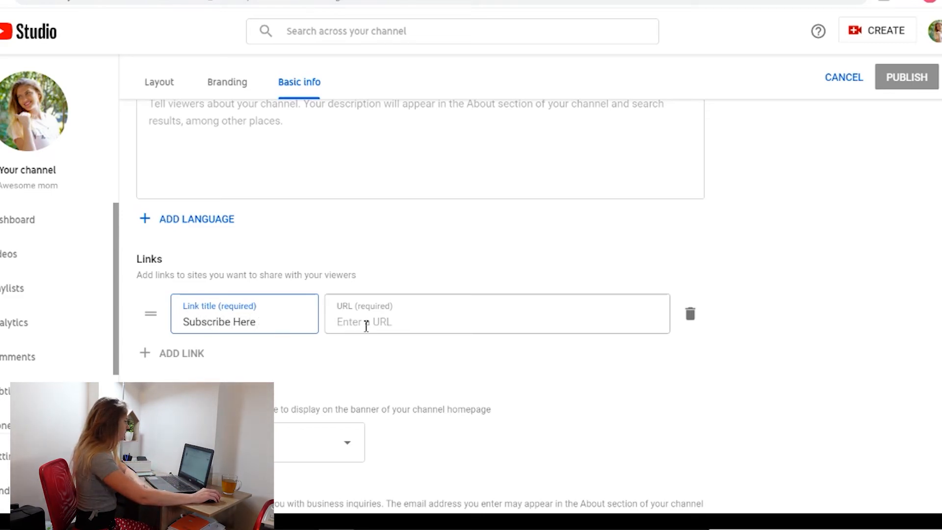
left_click(363, 325)
right_click(354, 323)
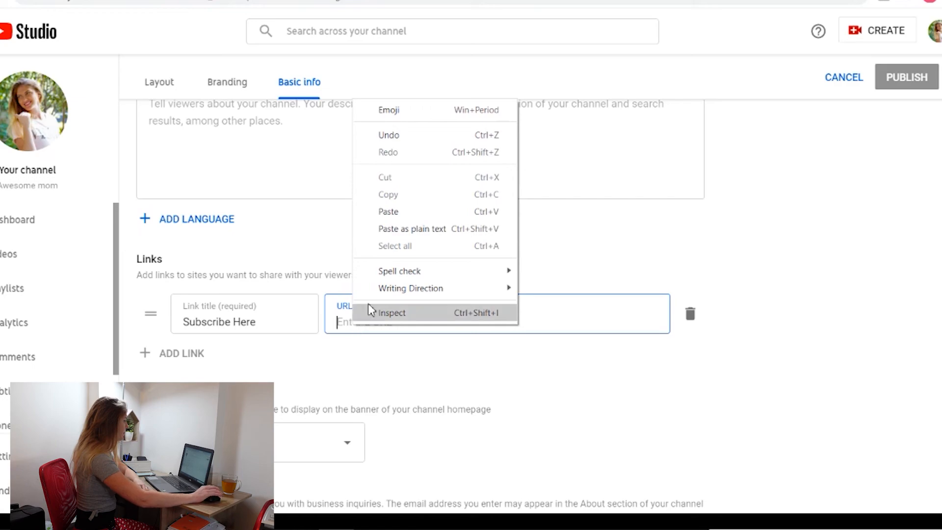
left_click(398, 215)
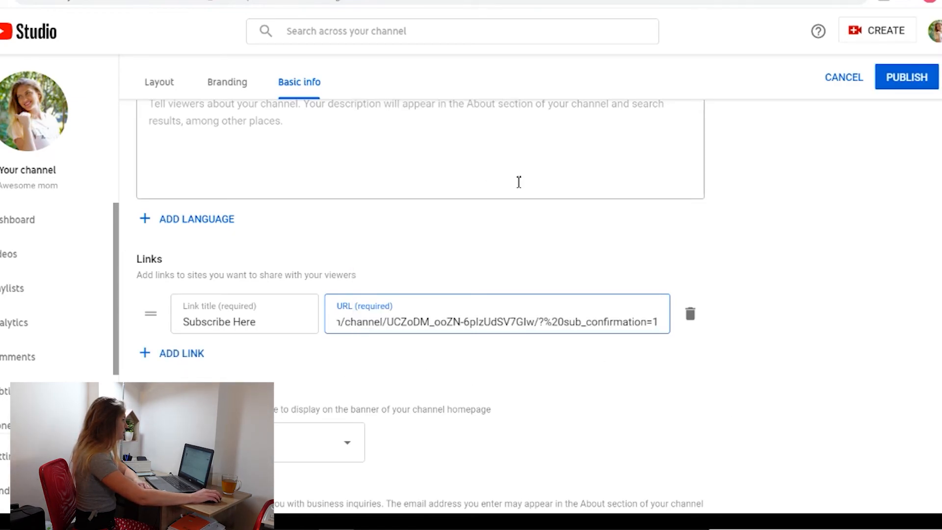
left_click(914, 81)
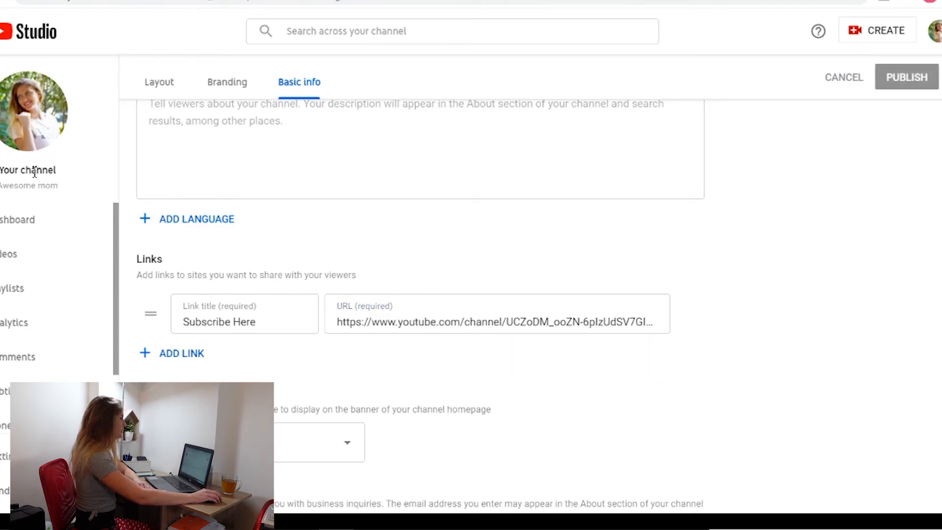
left_click(935, 31)
left_click(816, 120)
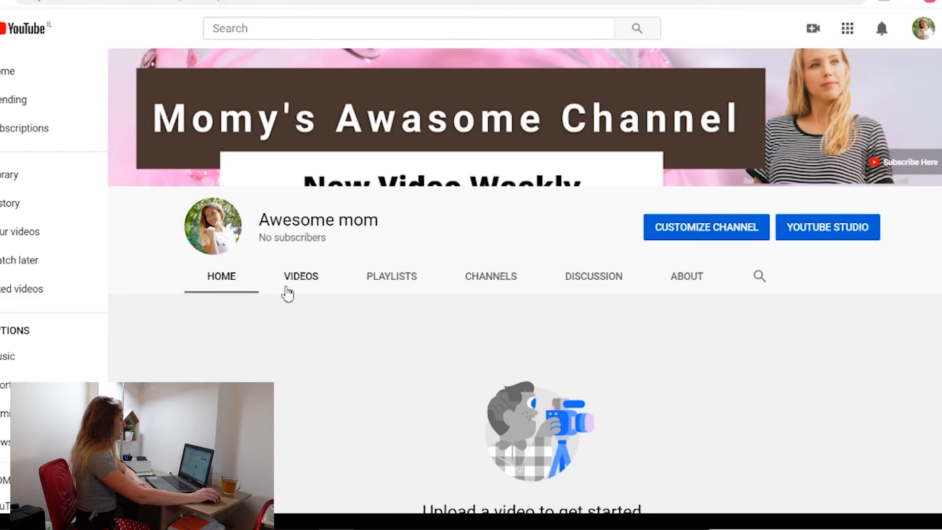
Step: Confirm the Subscribe Here link on the banner, then open the Branding tab of Channel customization
scroll(717, 339, "down", 4)
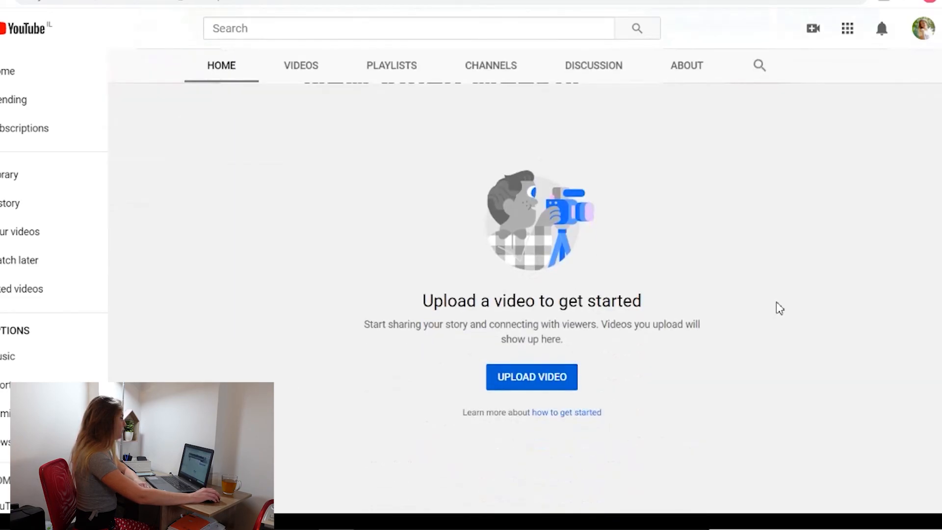
scroll(594, 281, "up", 4)
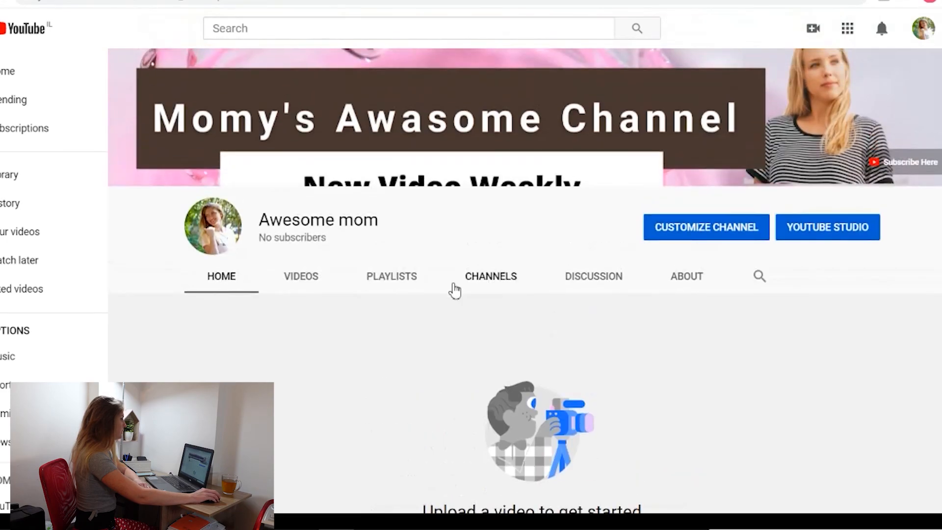
left_click(737, 235)
left_click(236, 131)
scroll(598, 218, "down", 3)
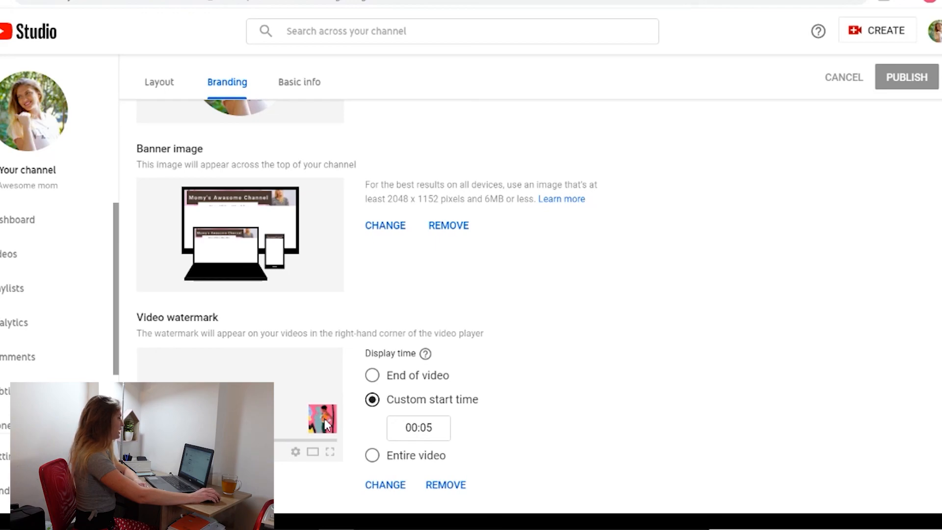
scroll(620, 313, "up", 3)
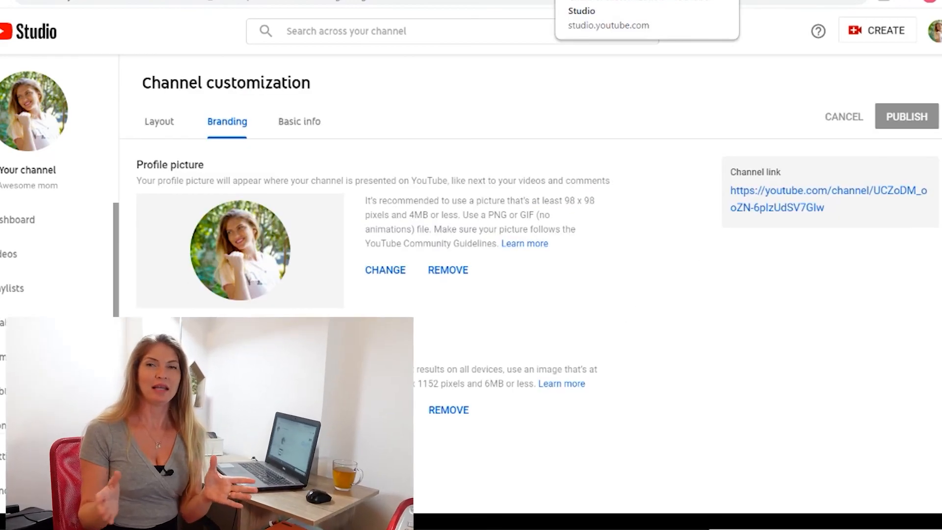